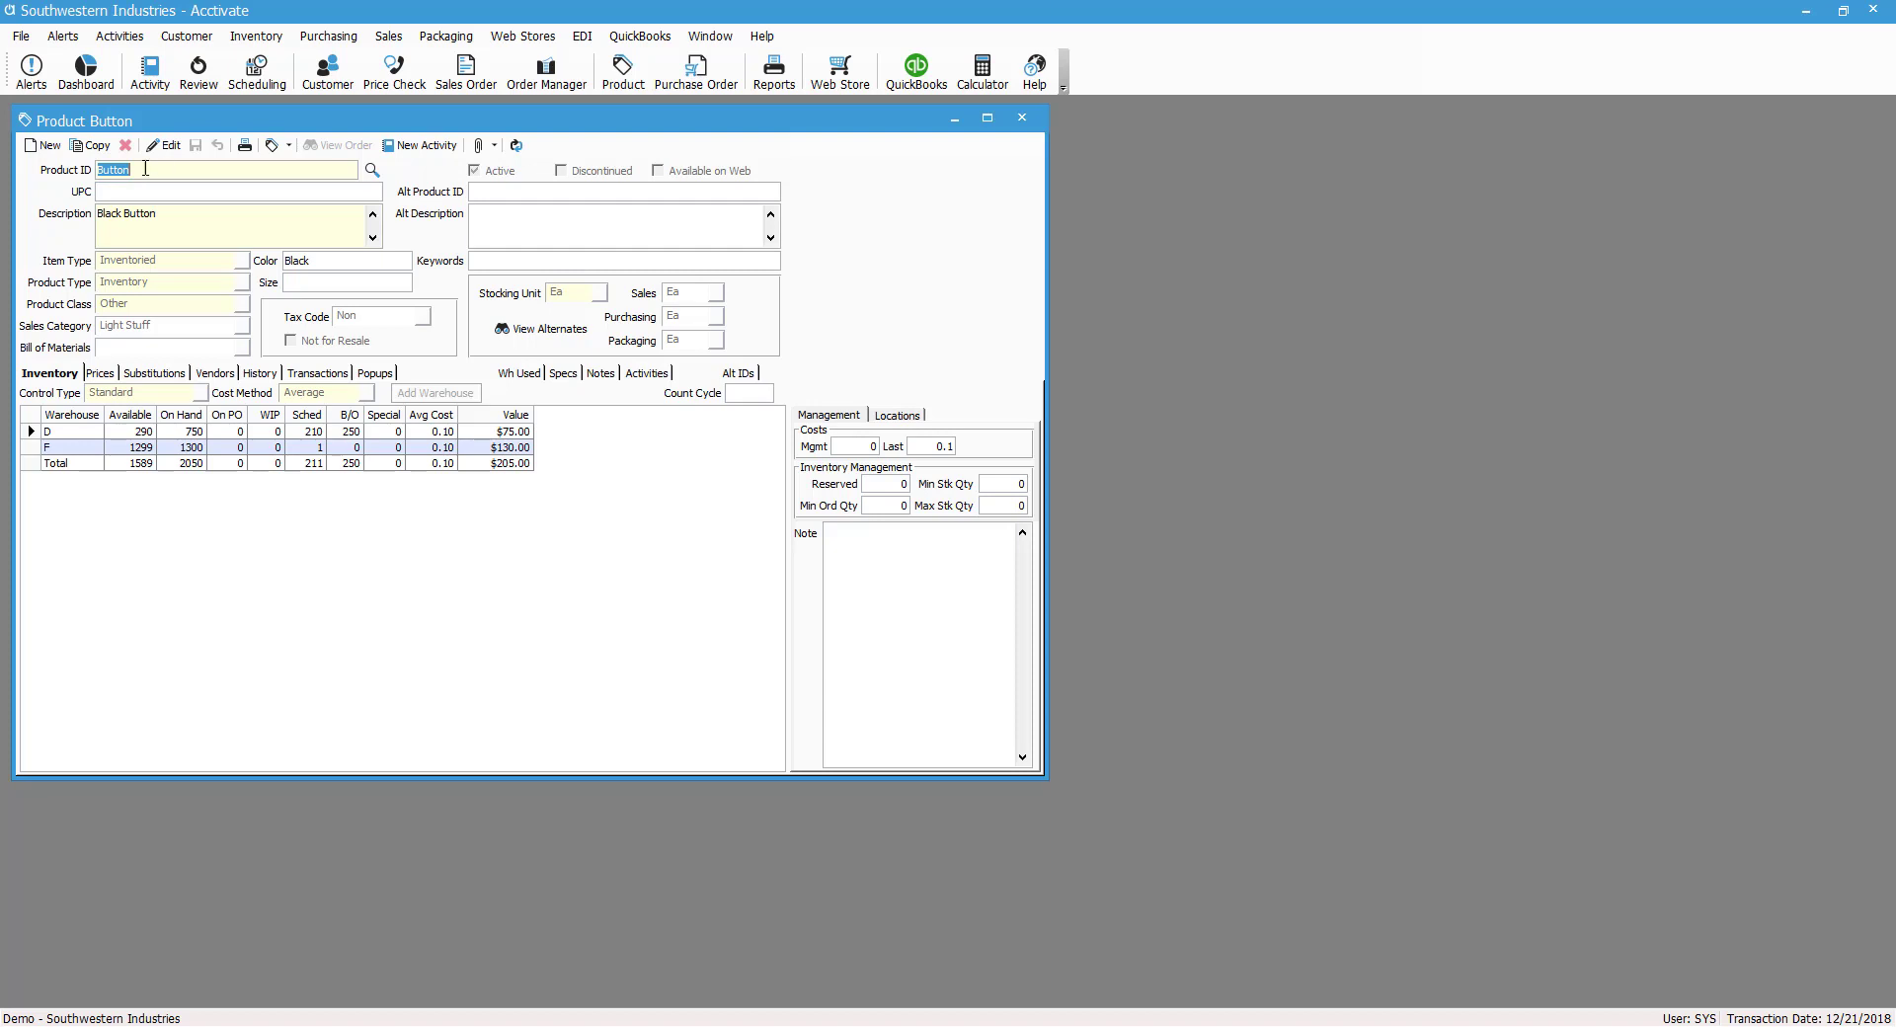
- Put the Button product into edit mode and review the available item type and product type choices
left_click(285, 196)
left_click(293, 225)
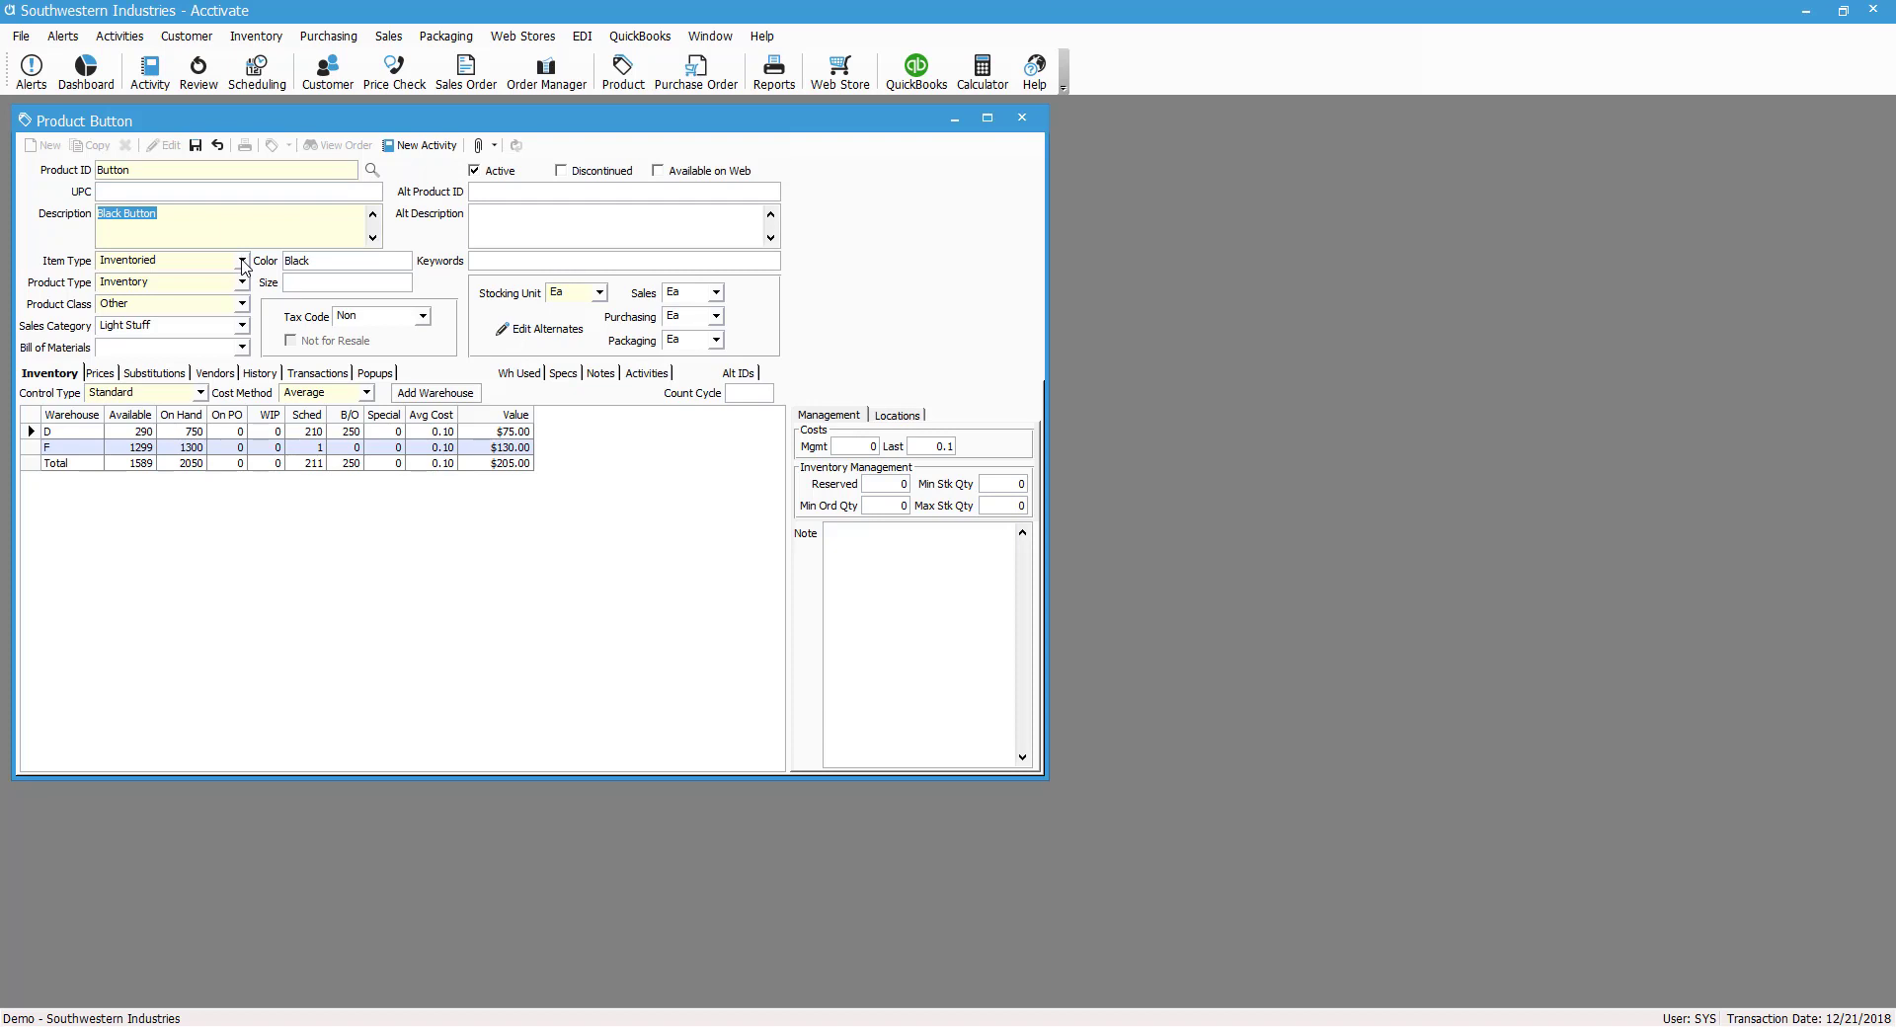
left_click(242, 261)
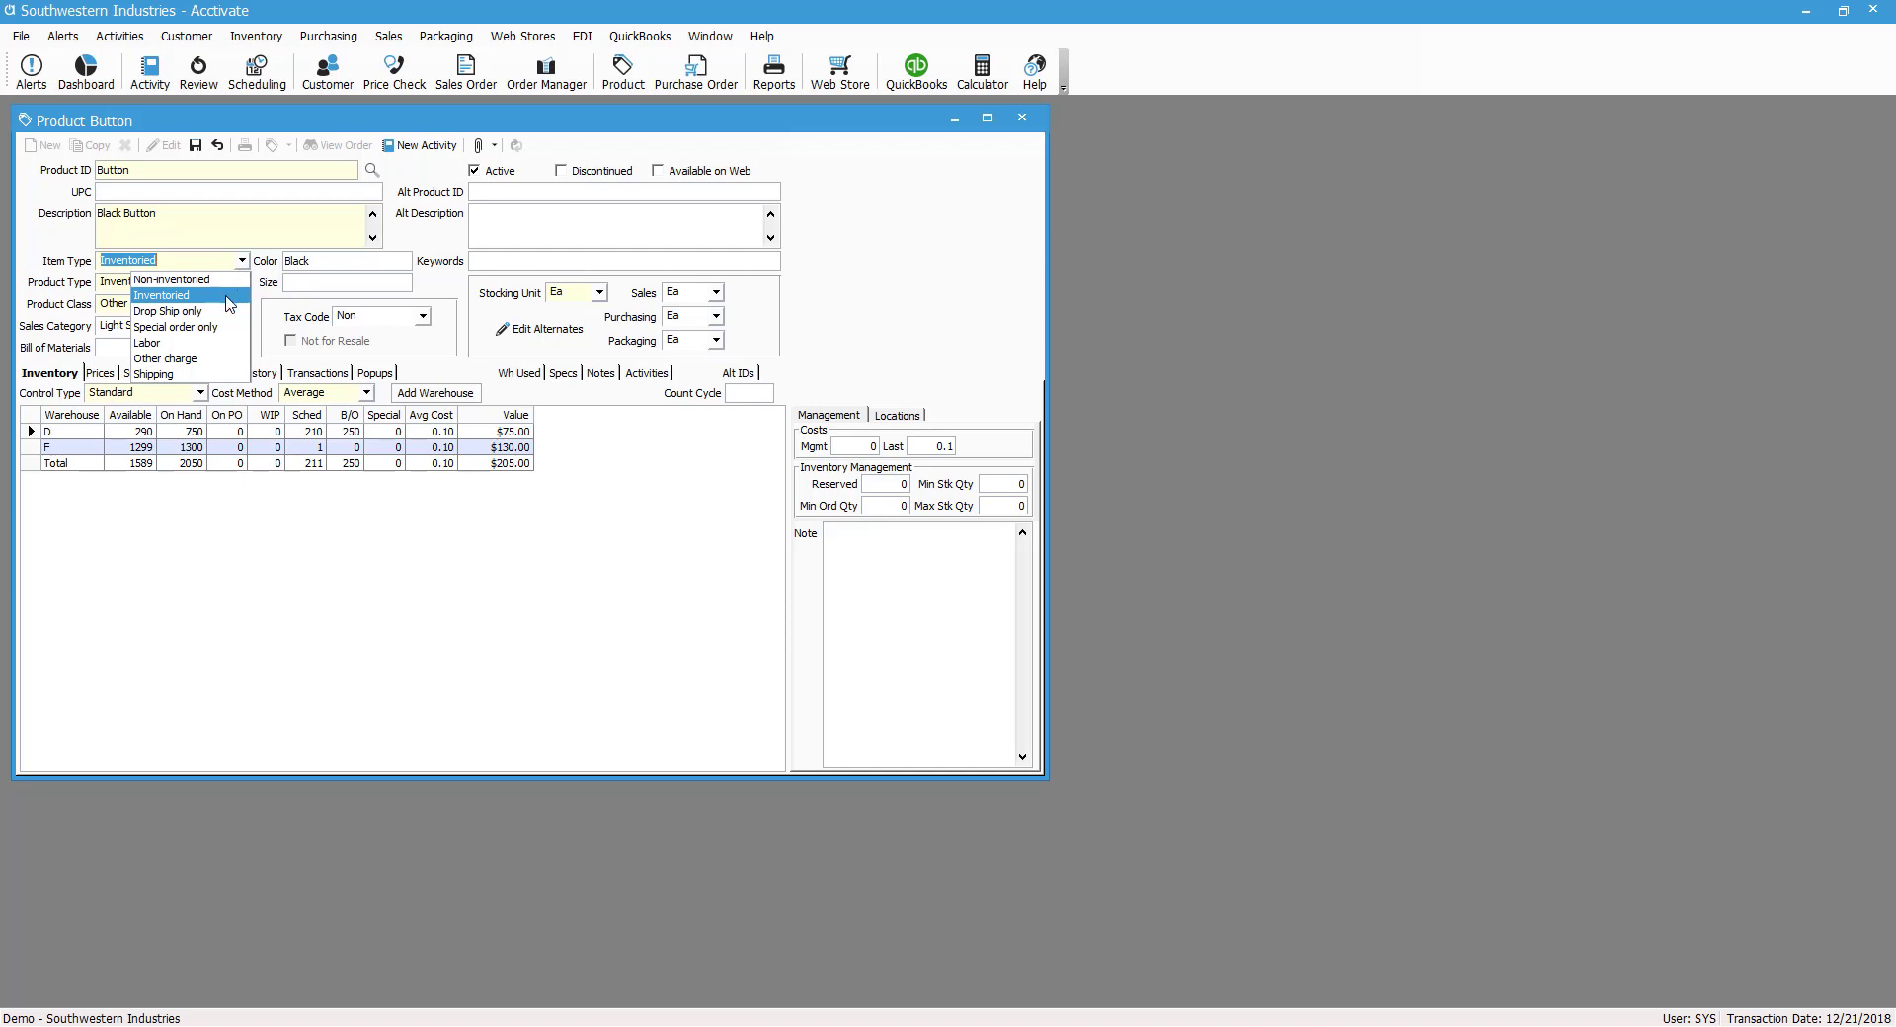
left_click(243, 262)
left_click(243, 284)
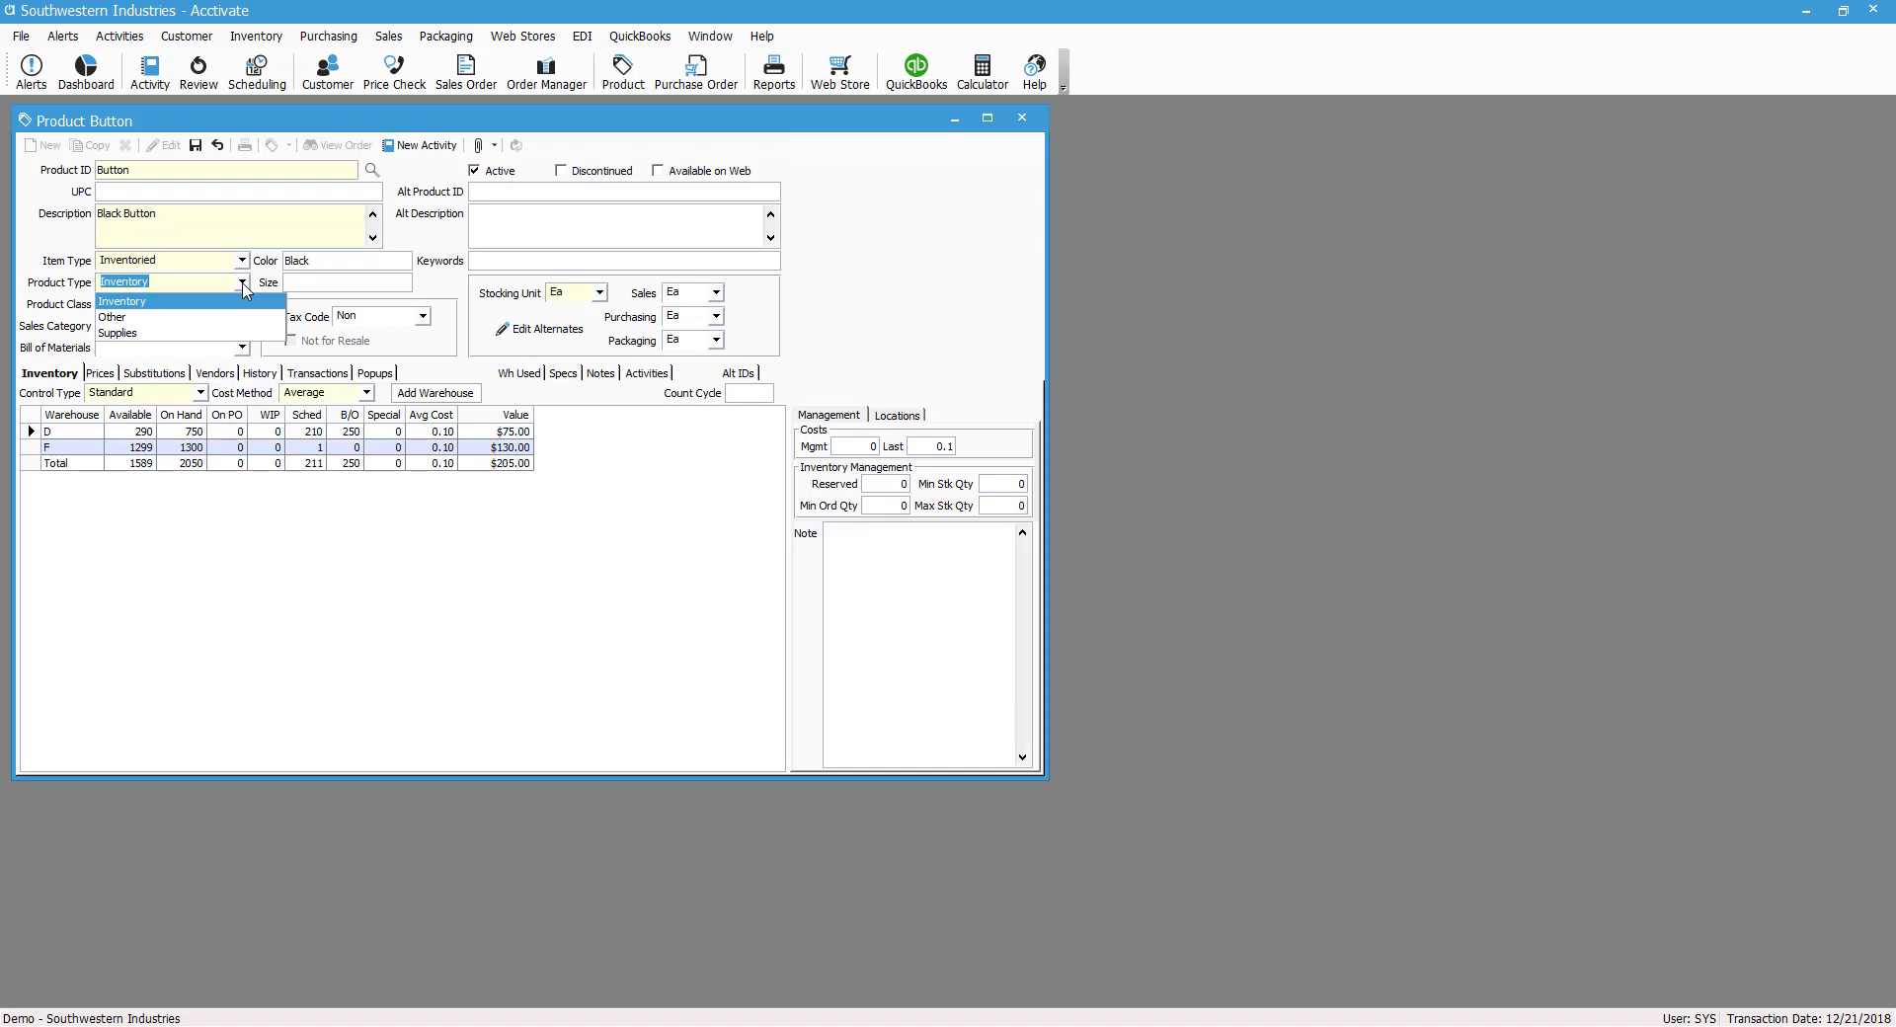
left_click(246, 288)
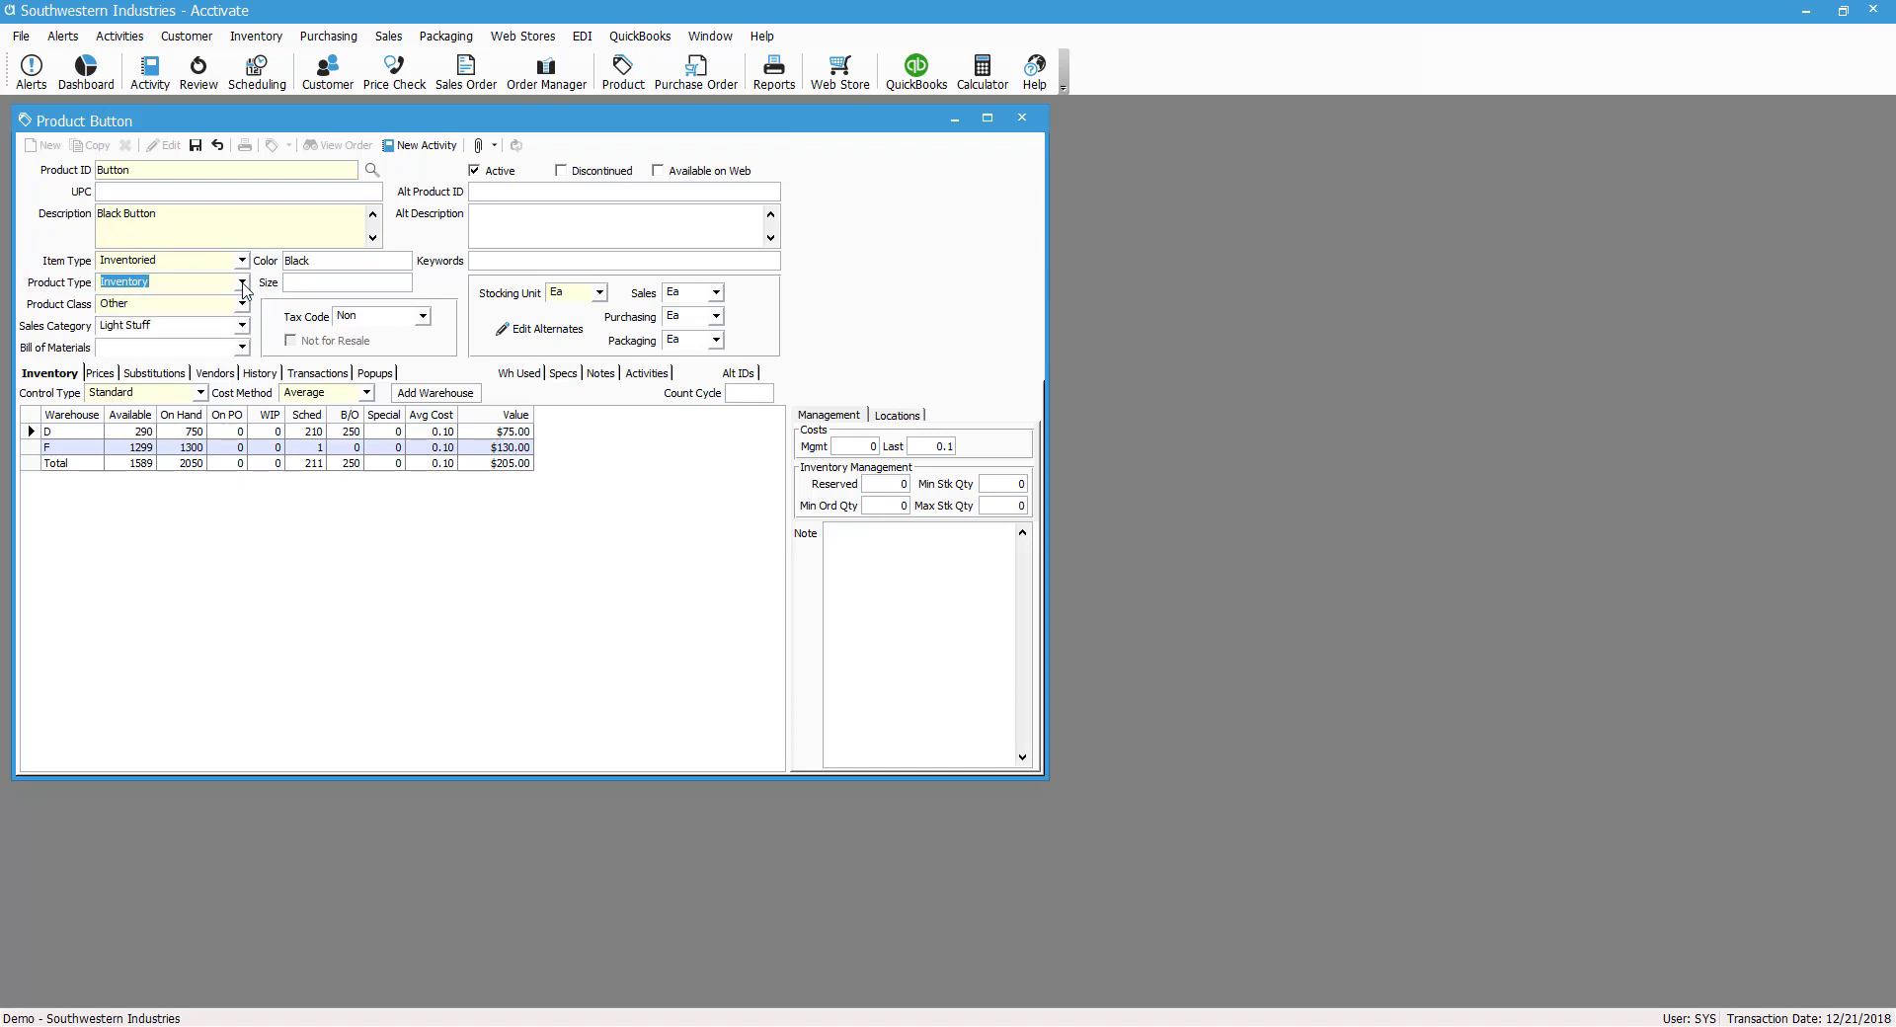
- Review the available choices for the product class, sales category and bill of materials
left_click(243, 304)
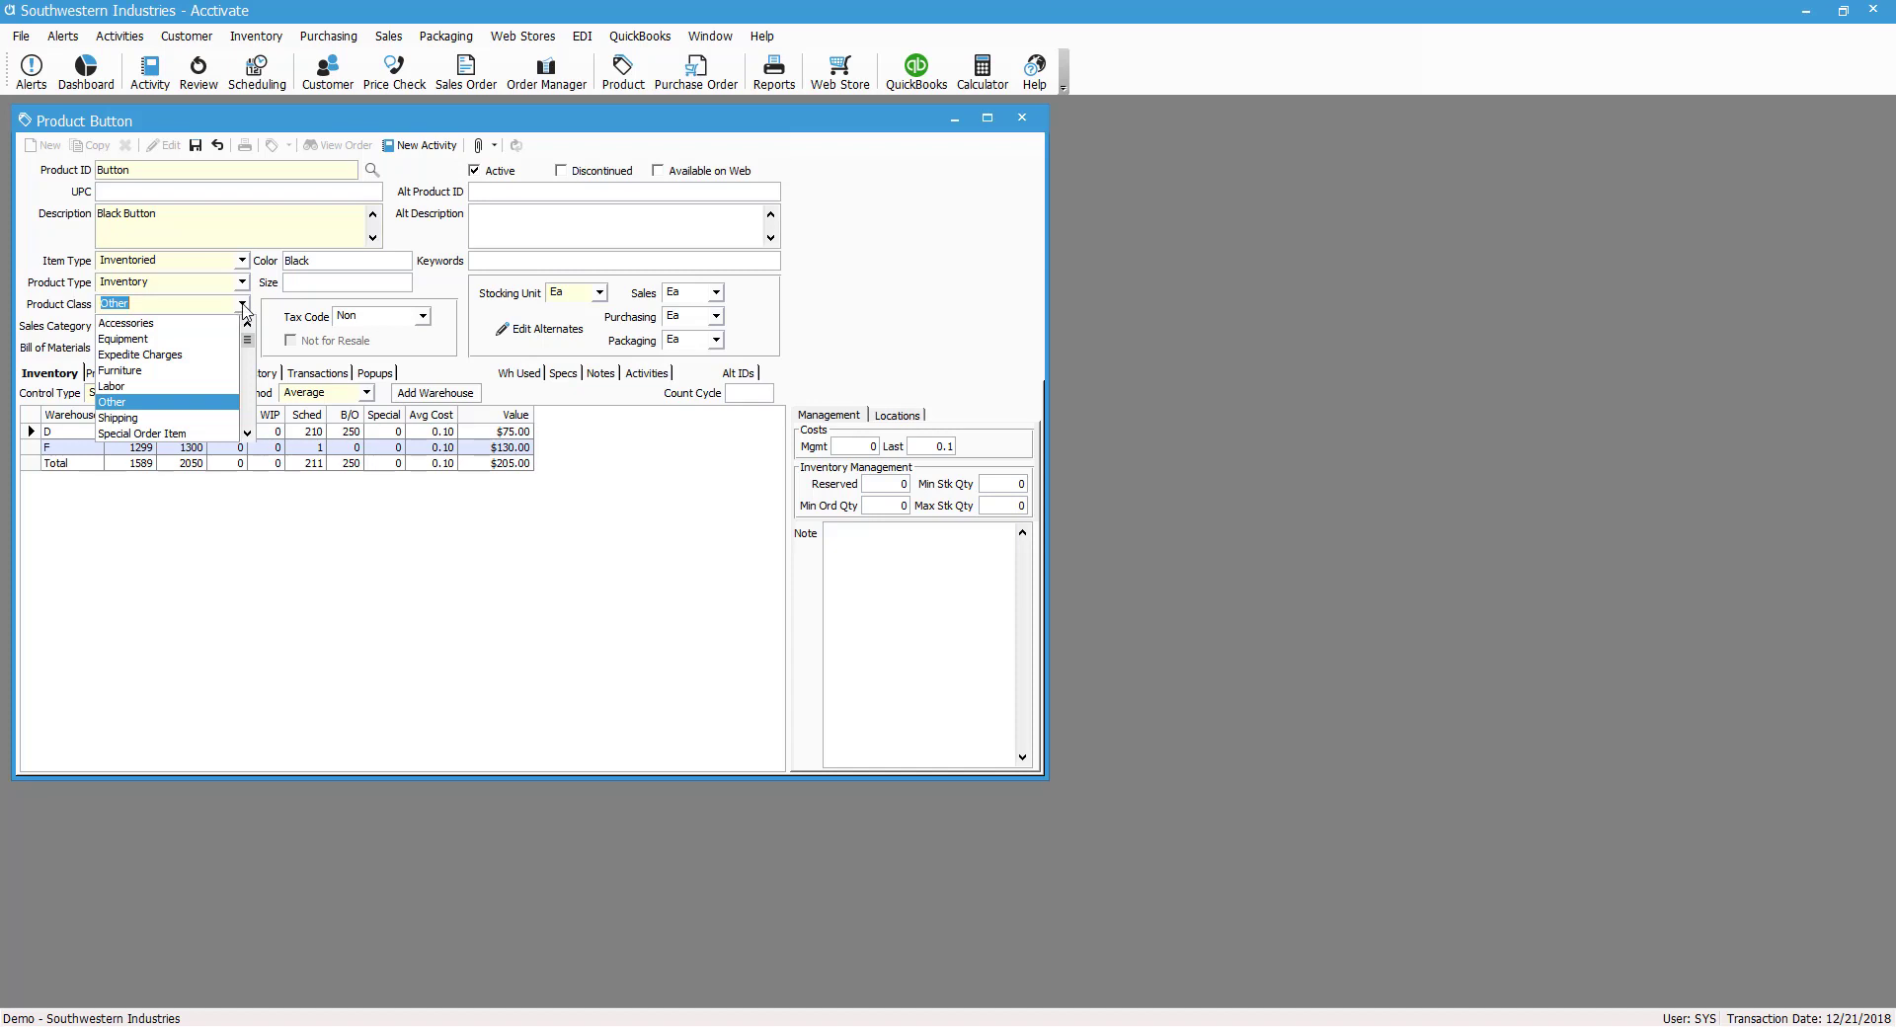
left_click(243, 305)
left_click(243, 327)
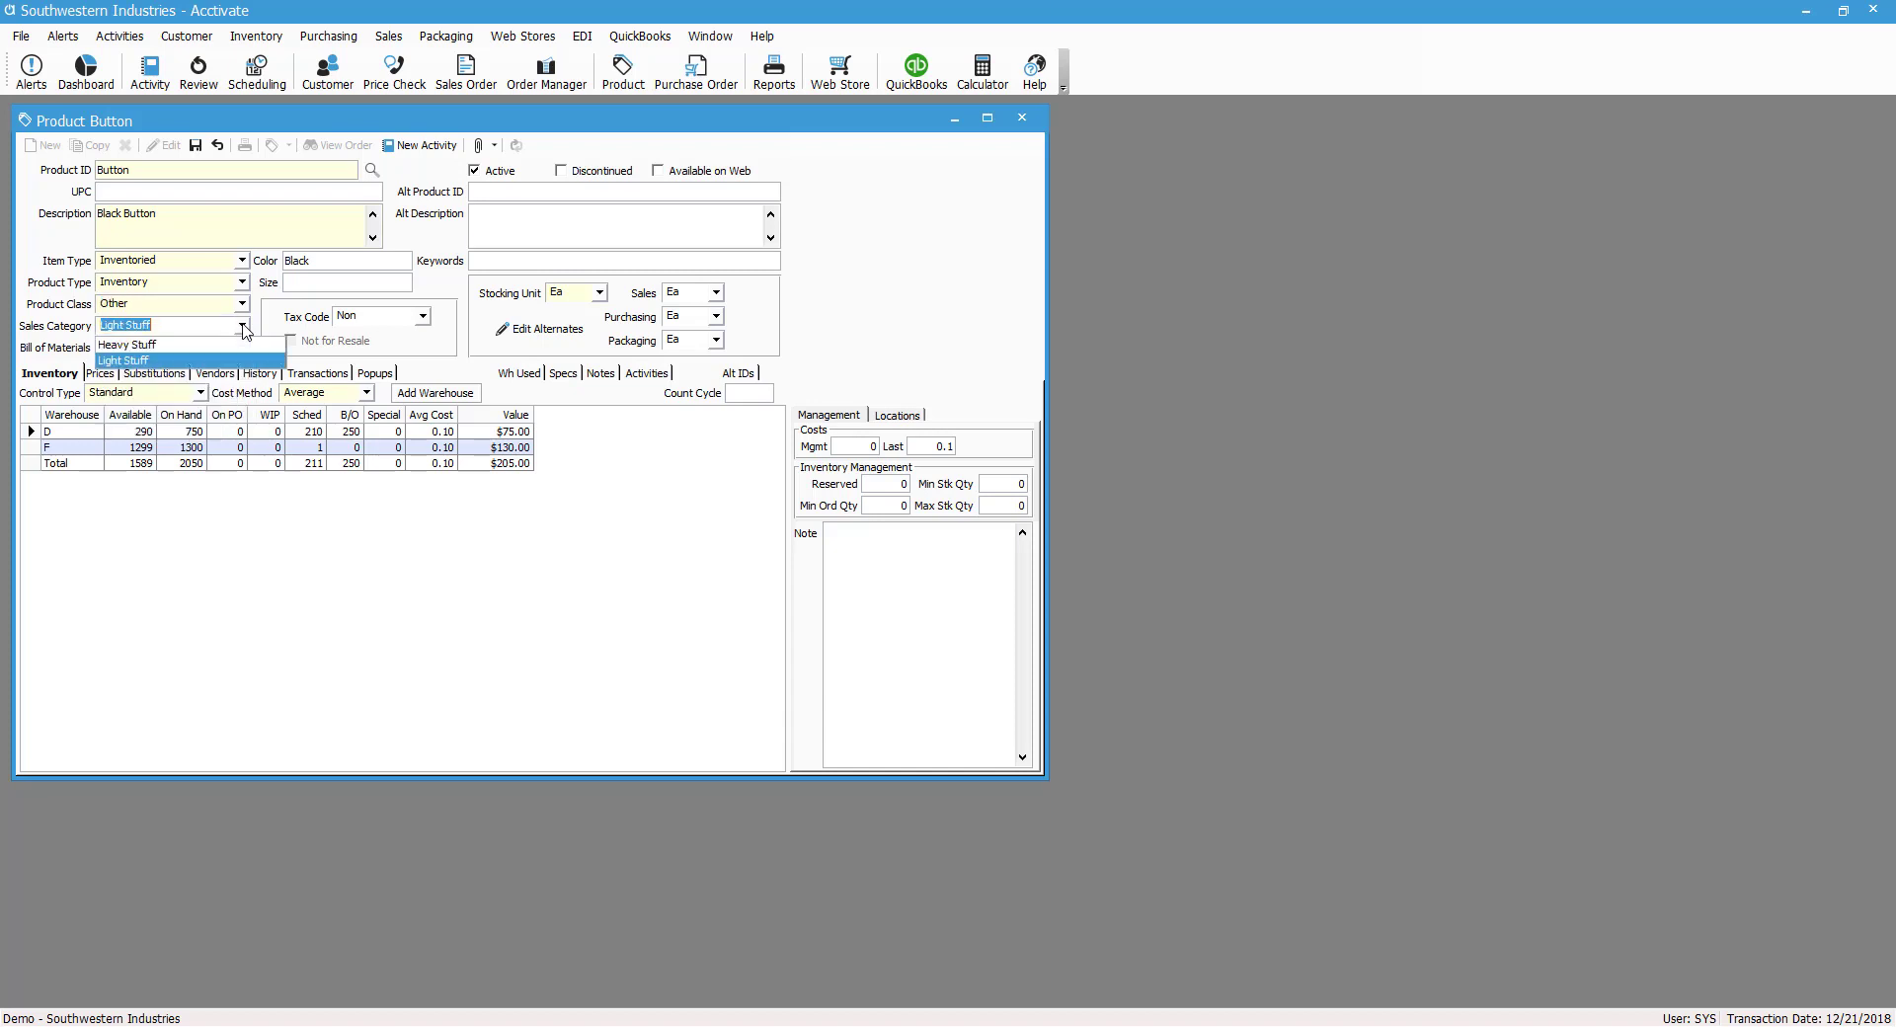
left_click(244, 327)
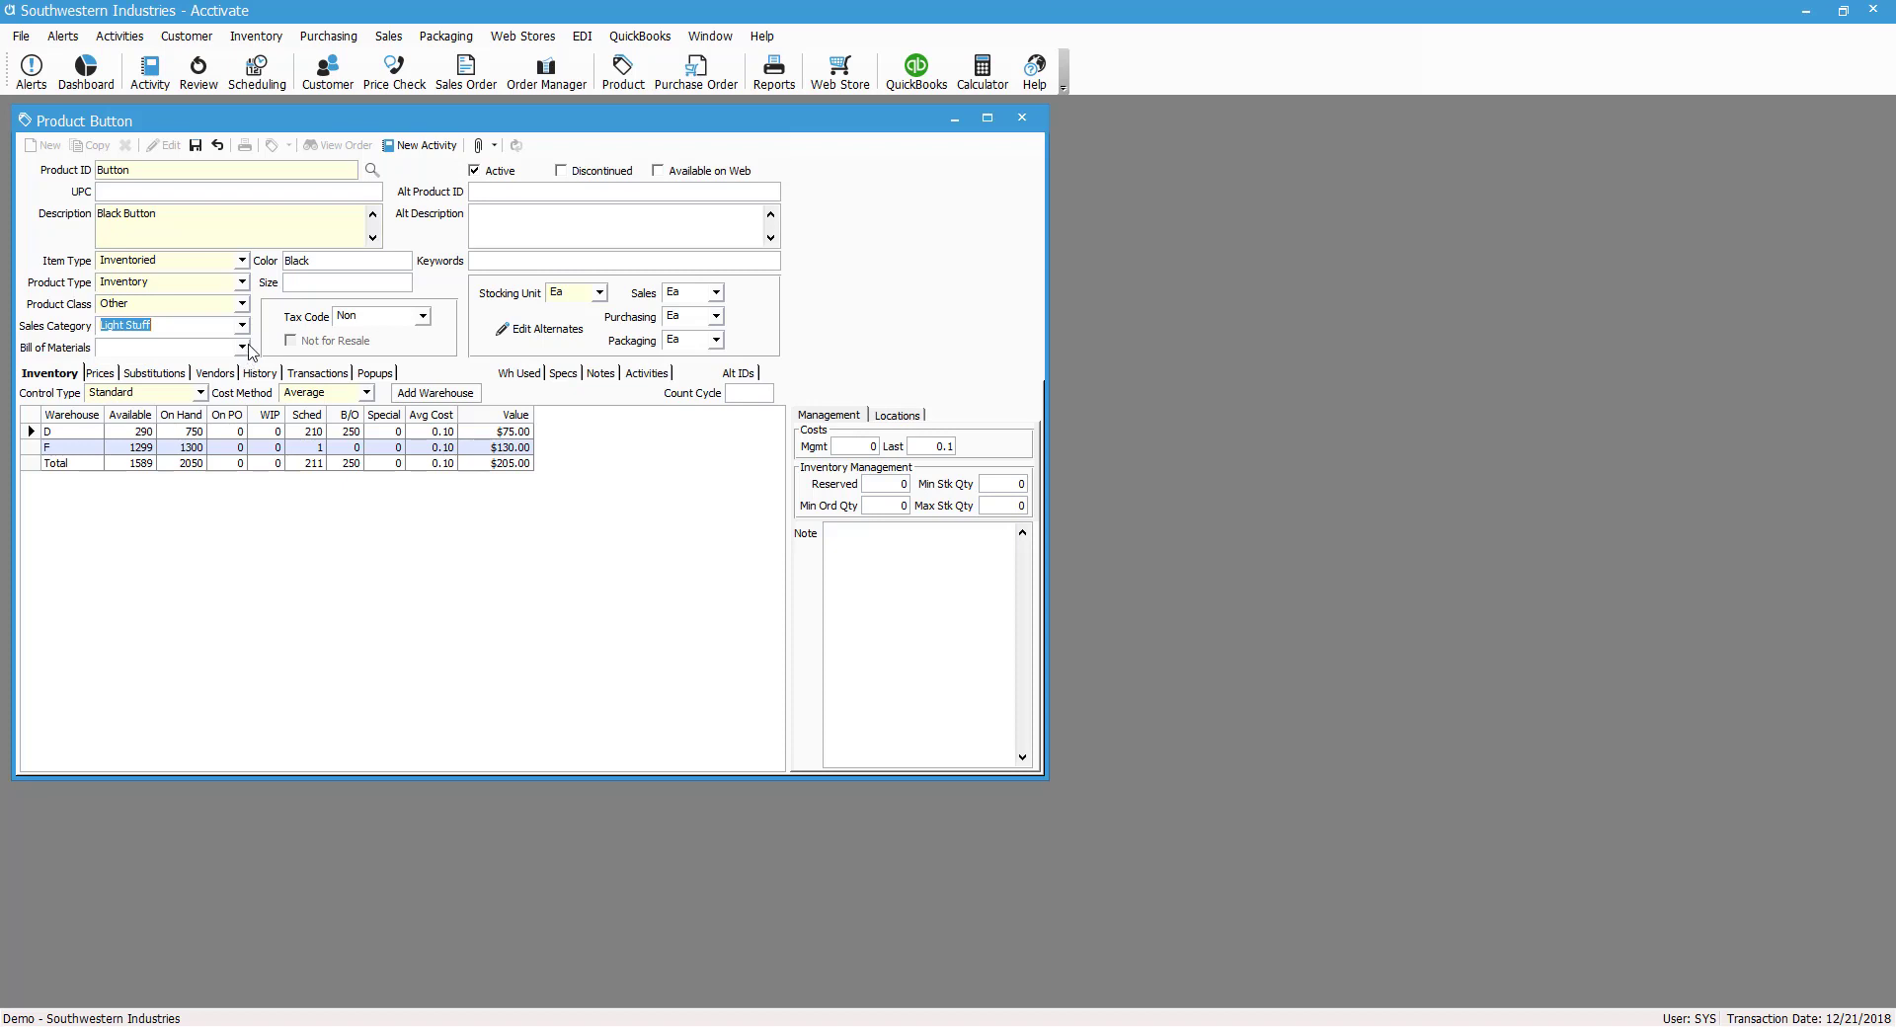
left_click(243, 348)
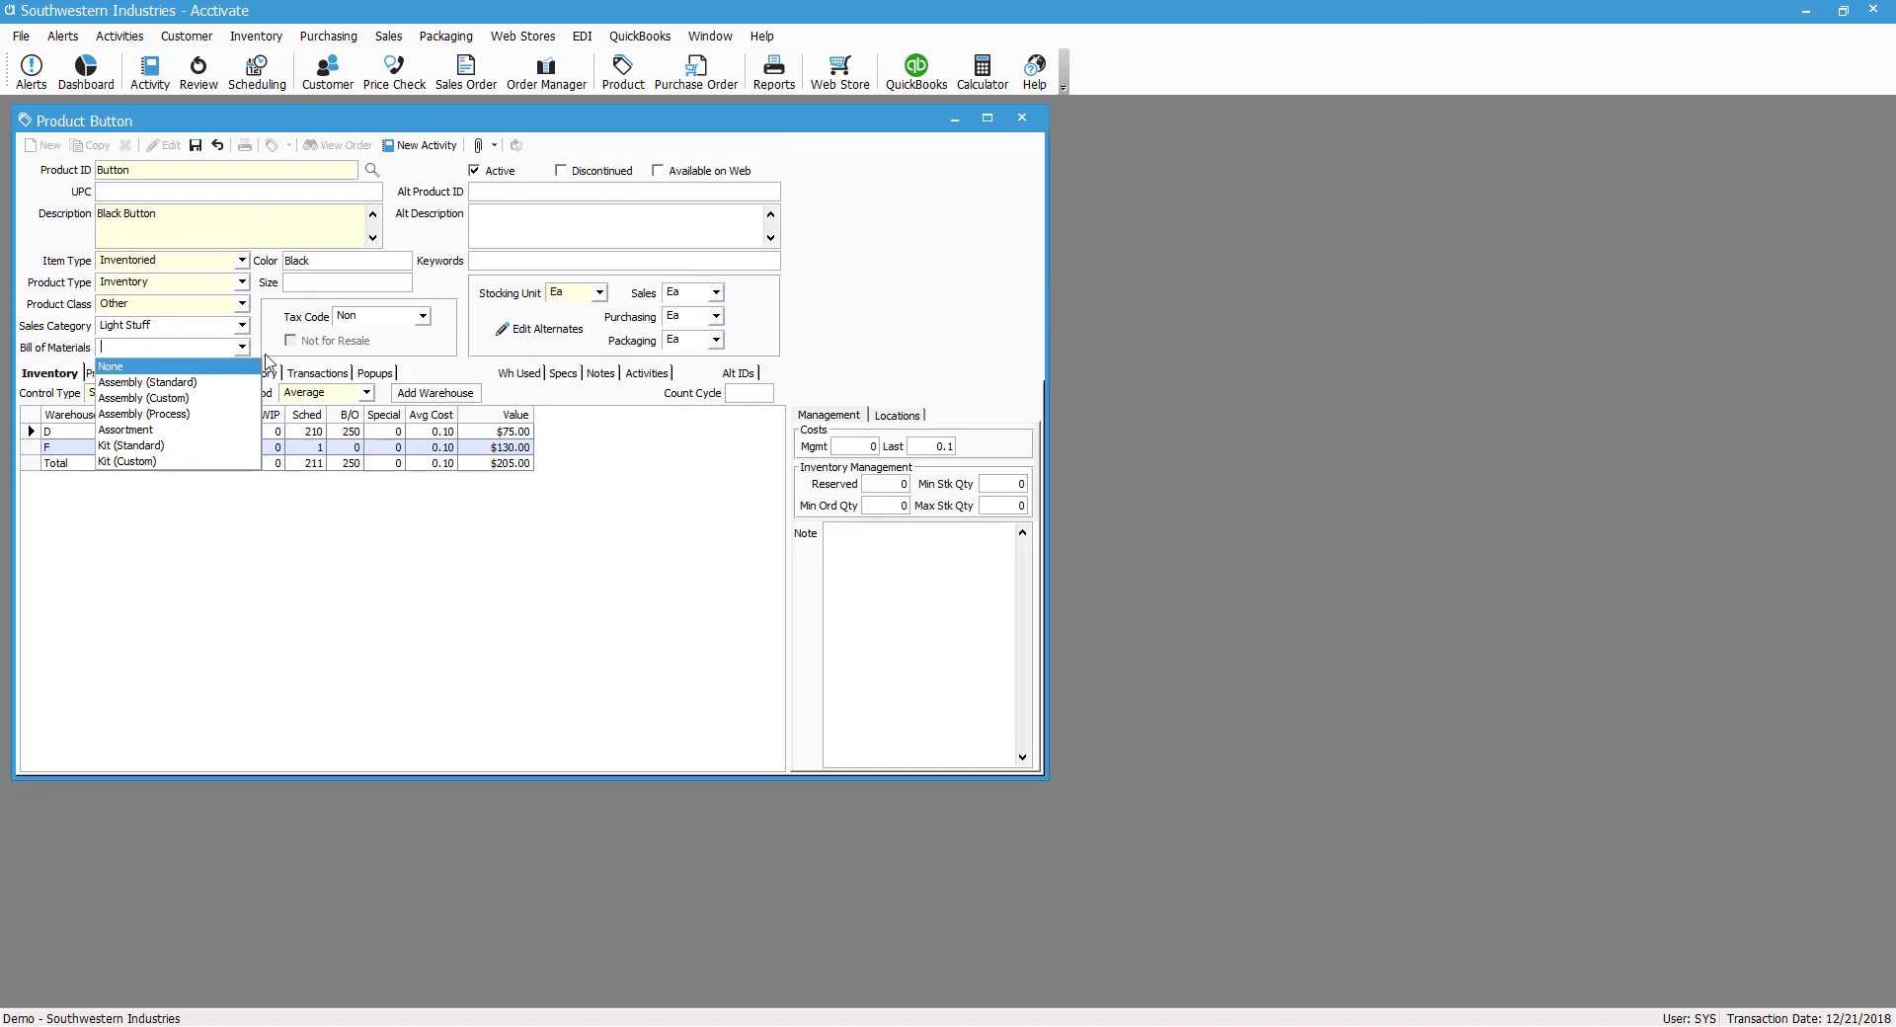
left_click(24, 471)
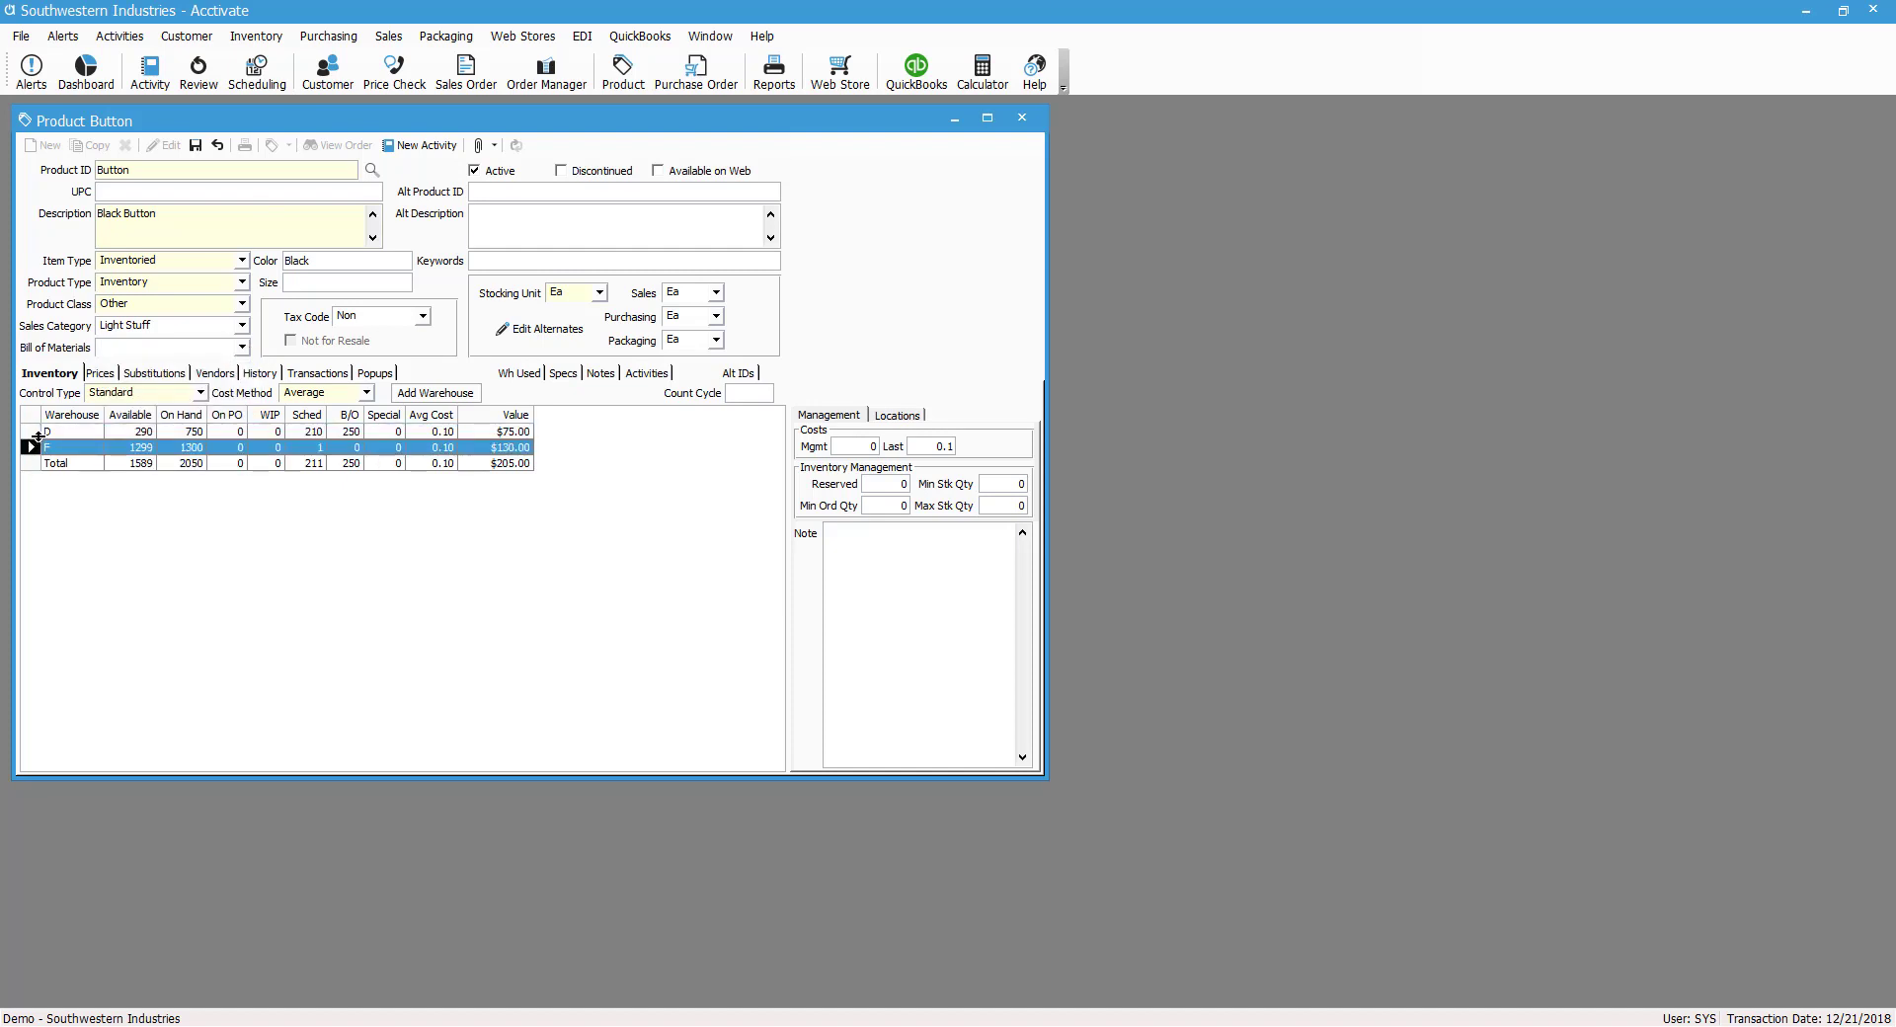
- Examine the per-warehouse quantity columns and the warehouses the Button product can be added to, without adding one
left_click(32, 432)
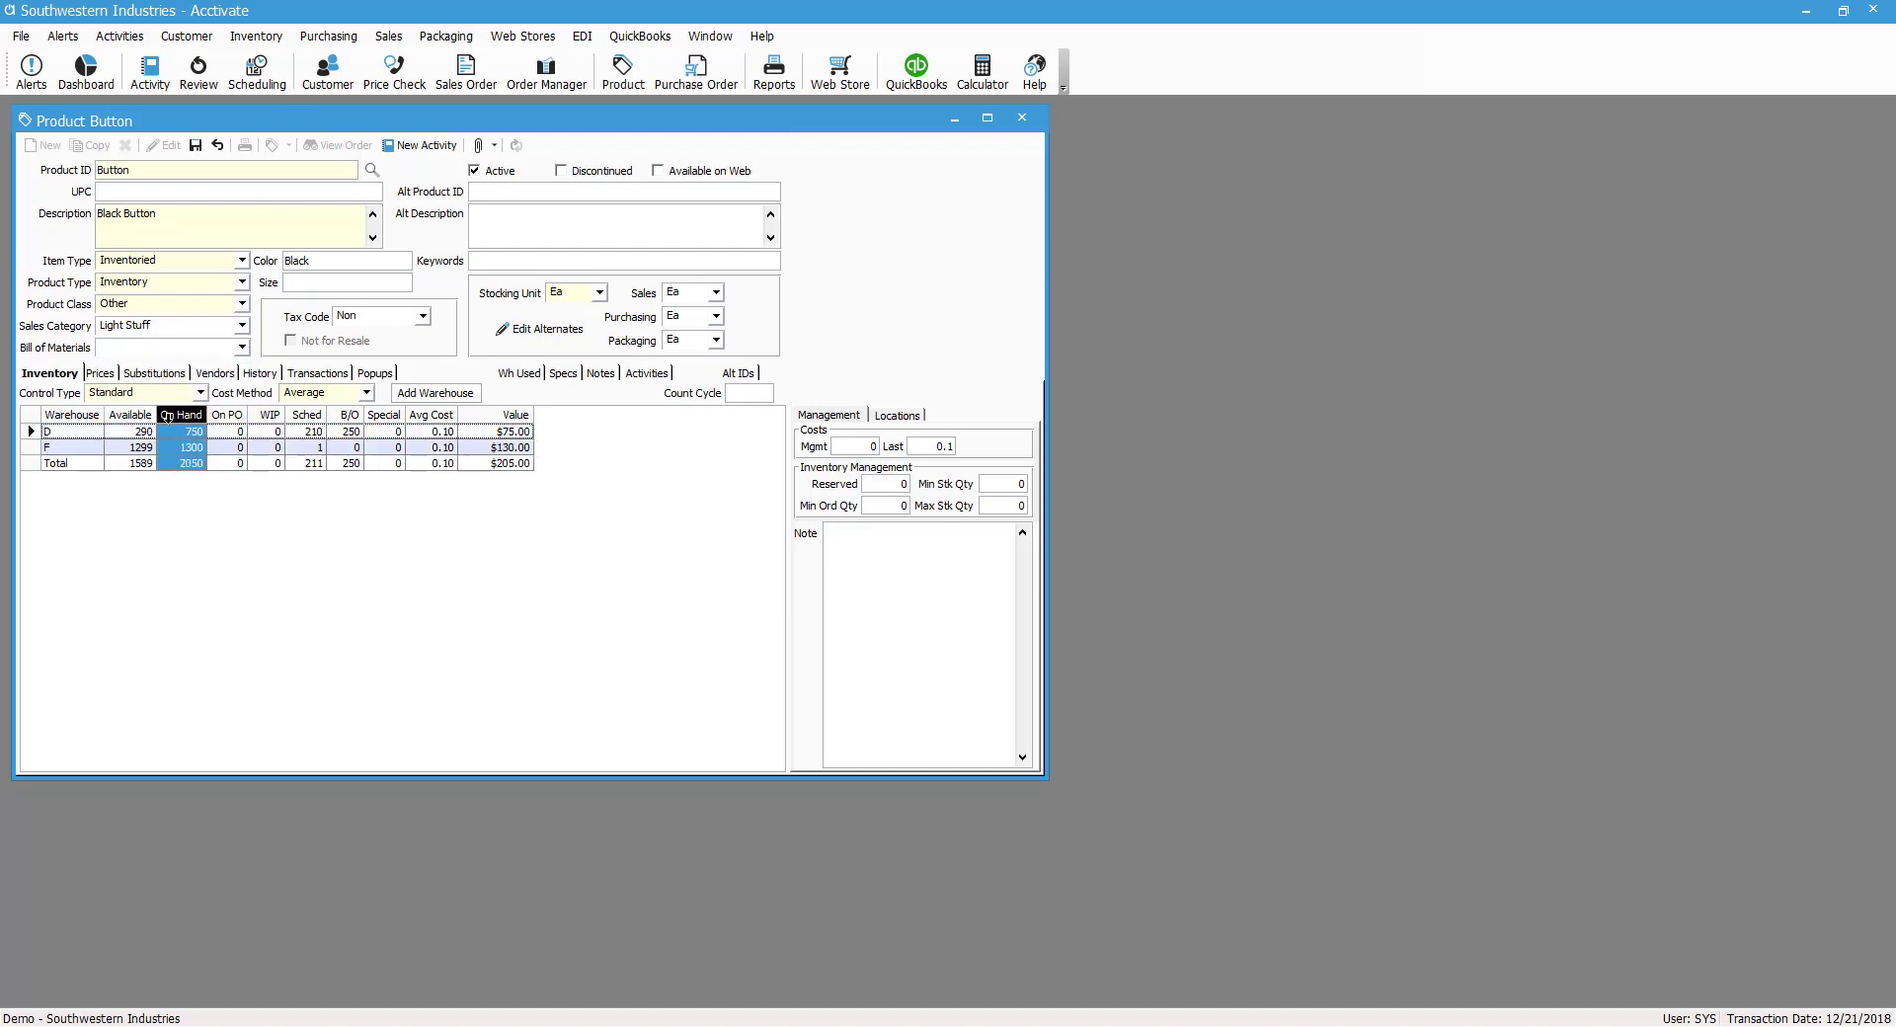
left_click(131, 414)
left_click(238, 414)
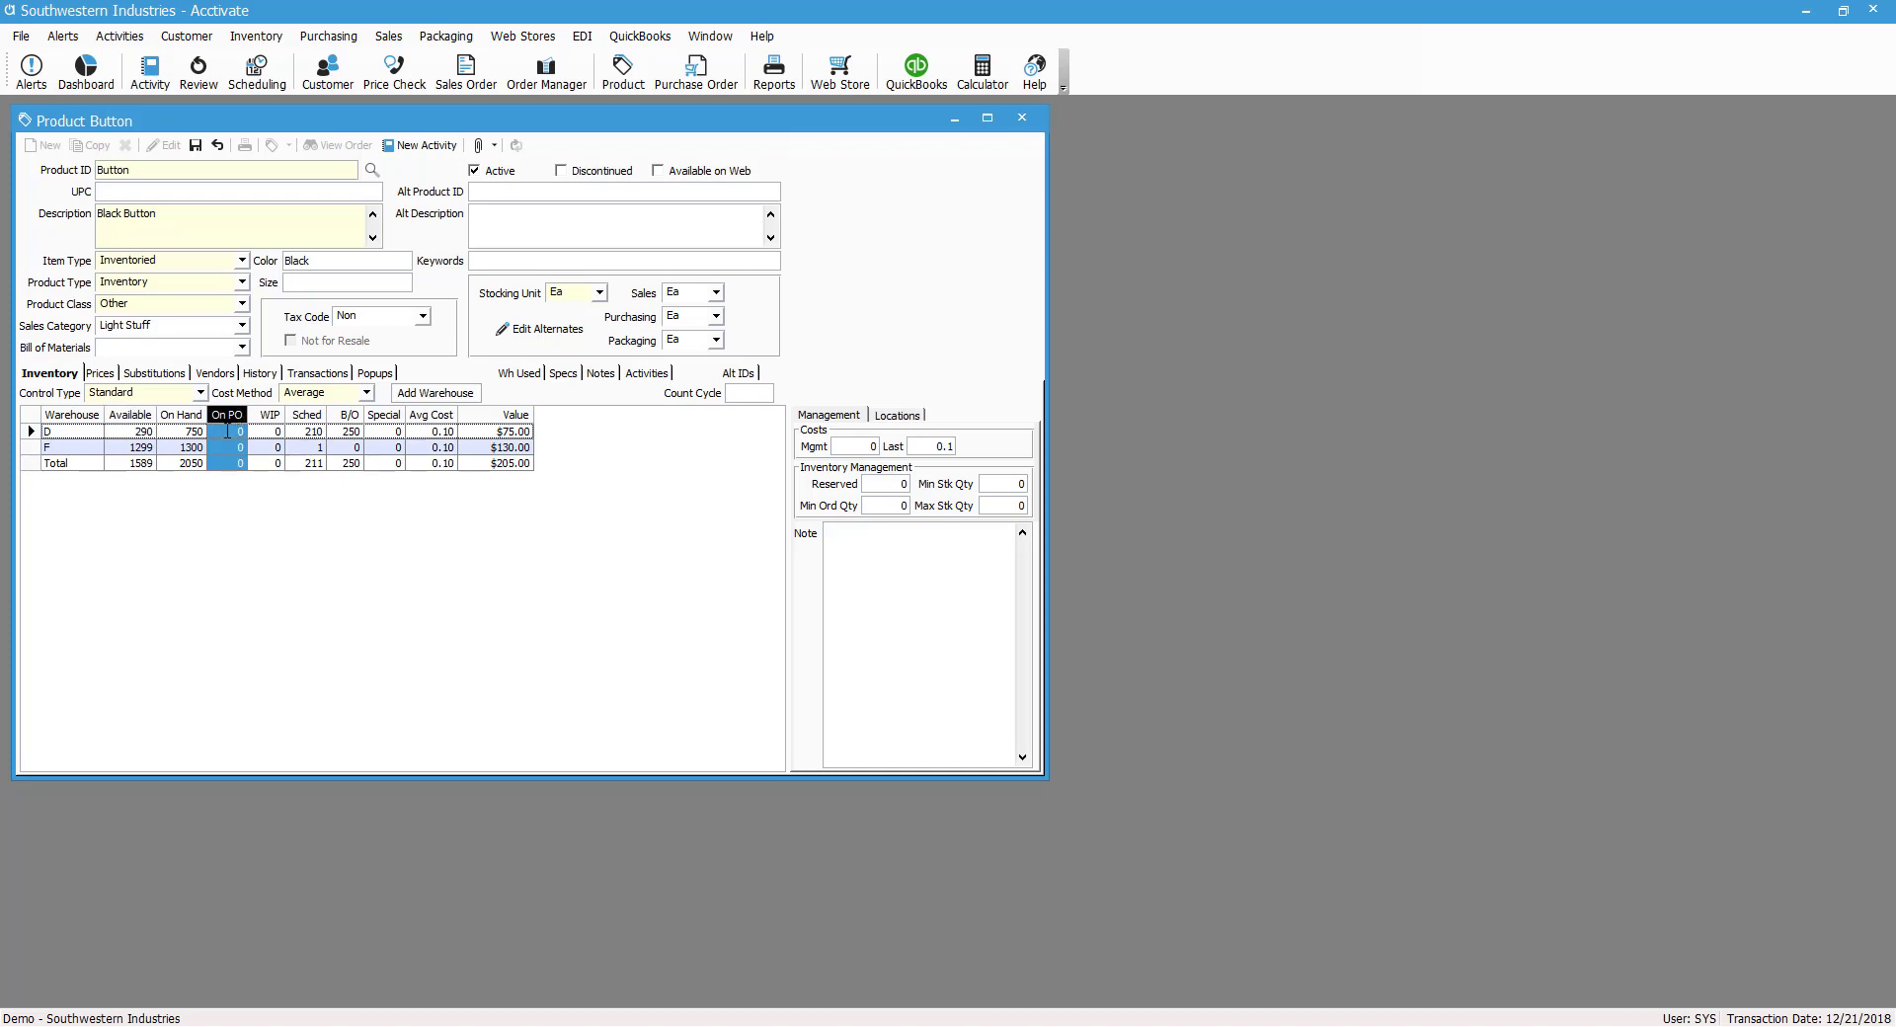
left_click(449, 395)
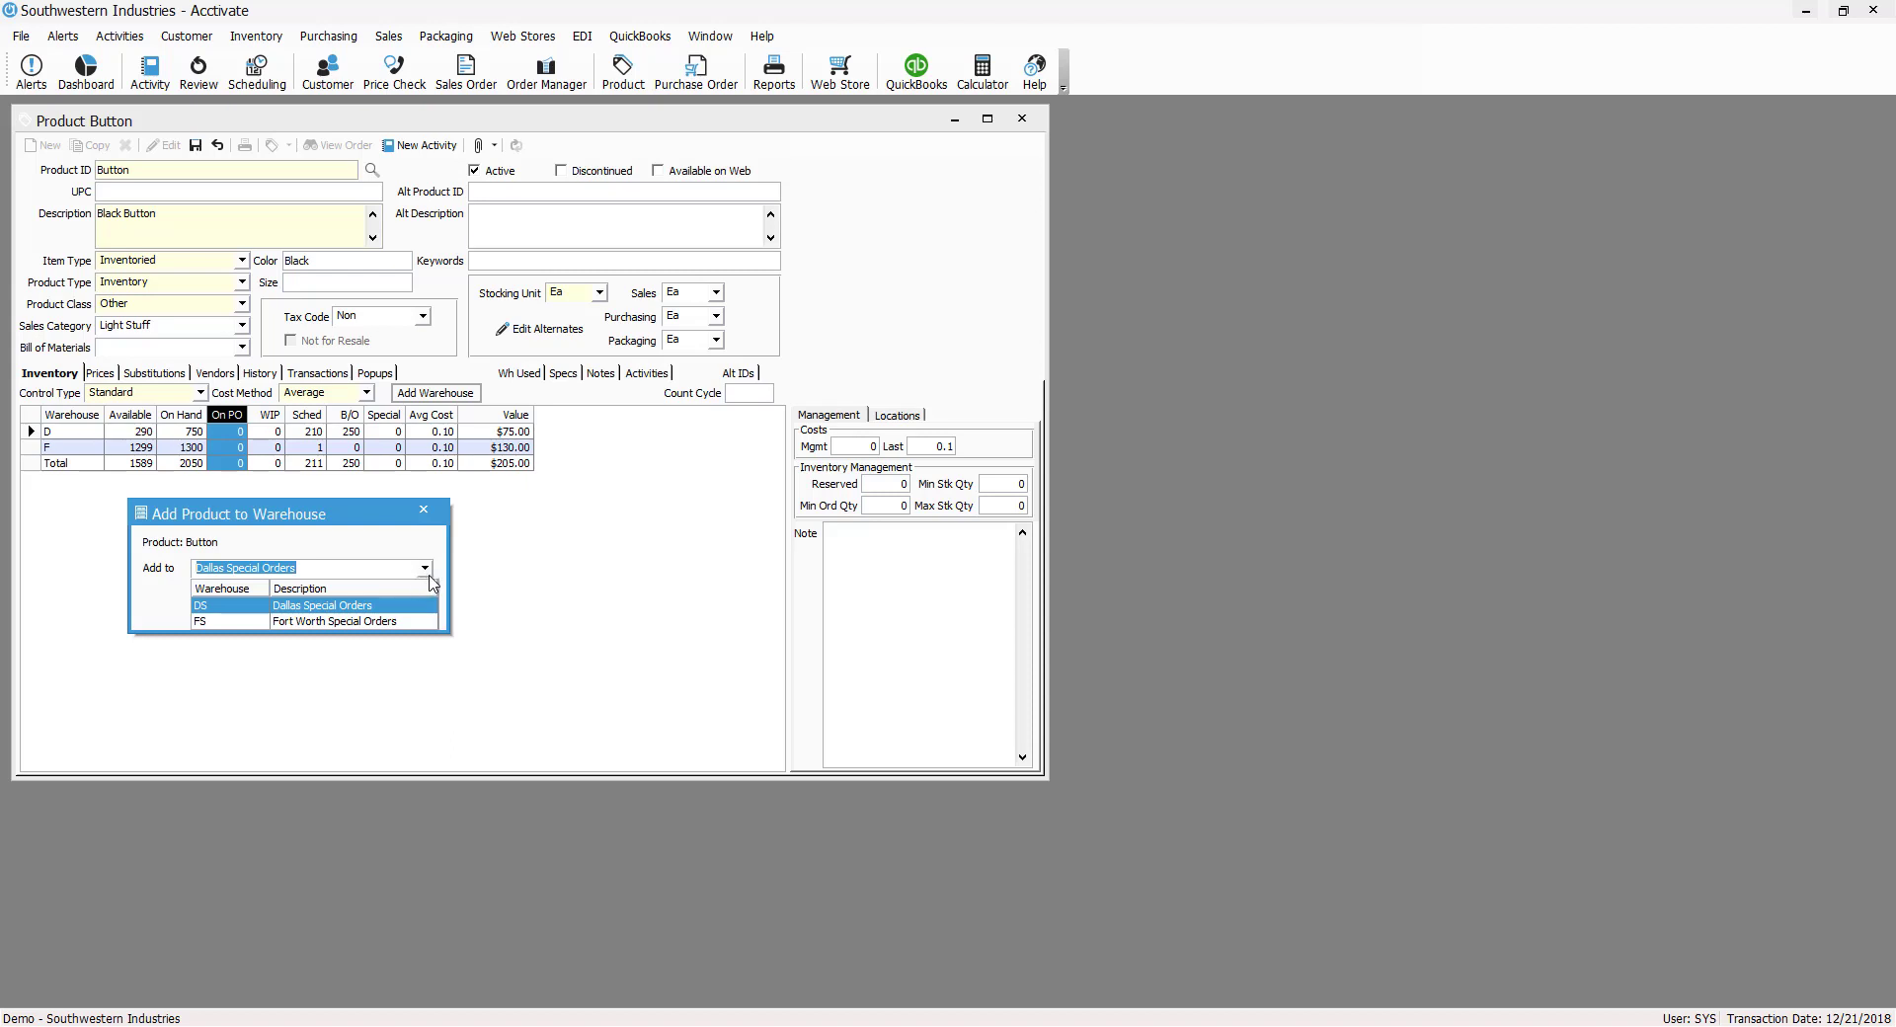
left_click(426, 569)
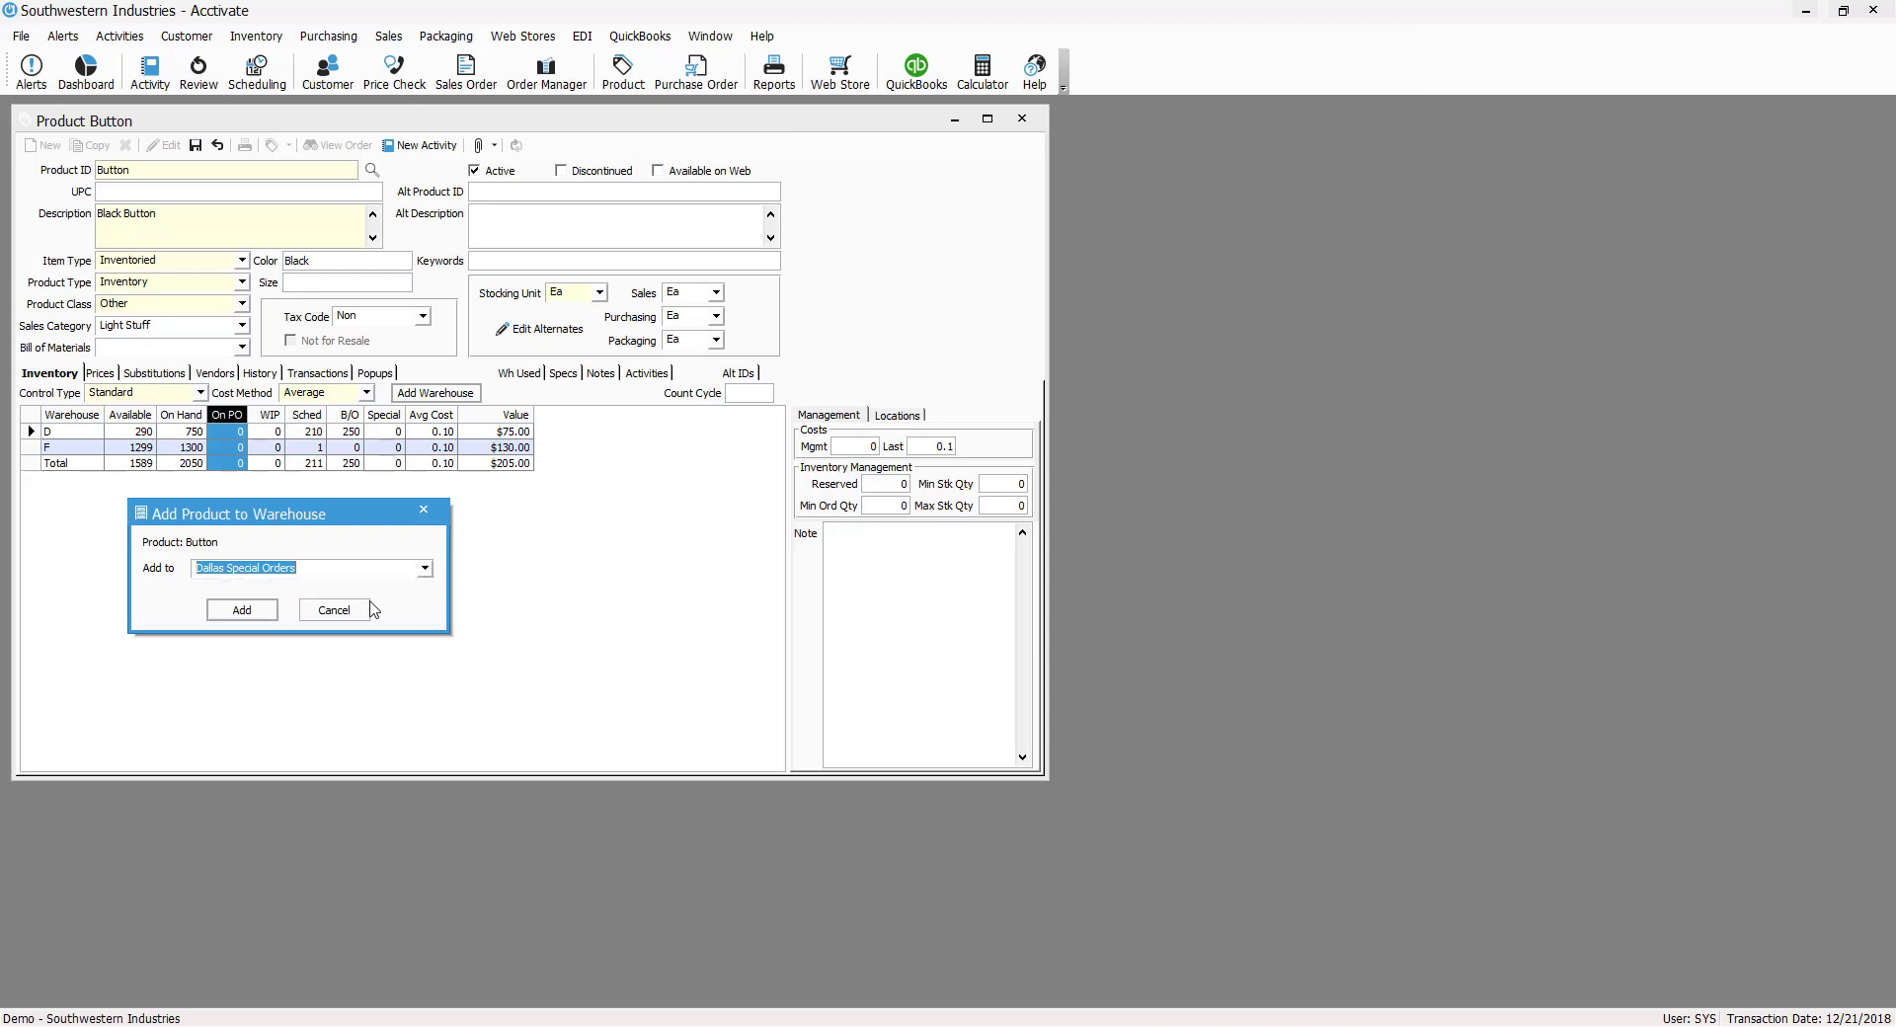
left_click(362, 613)
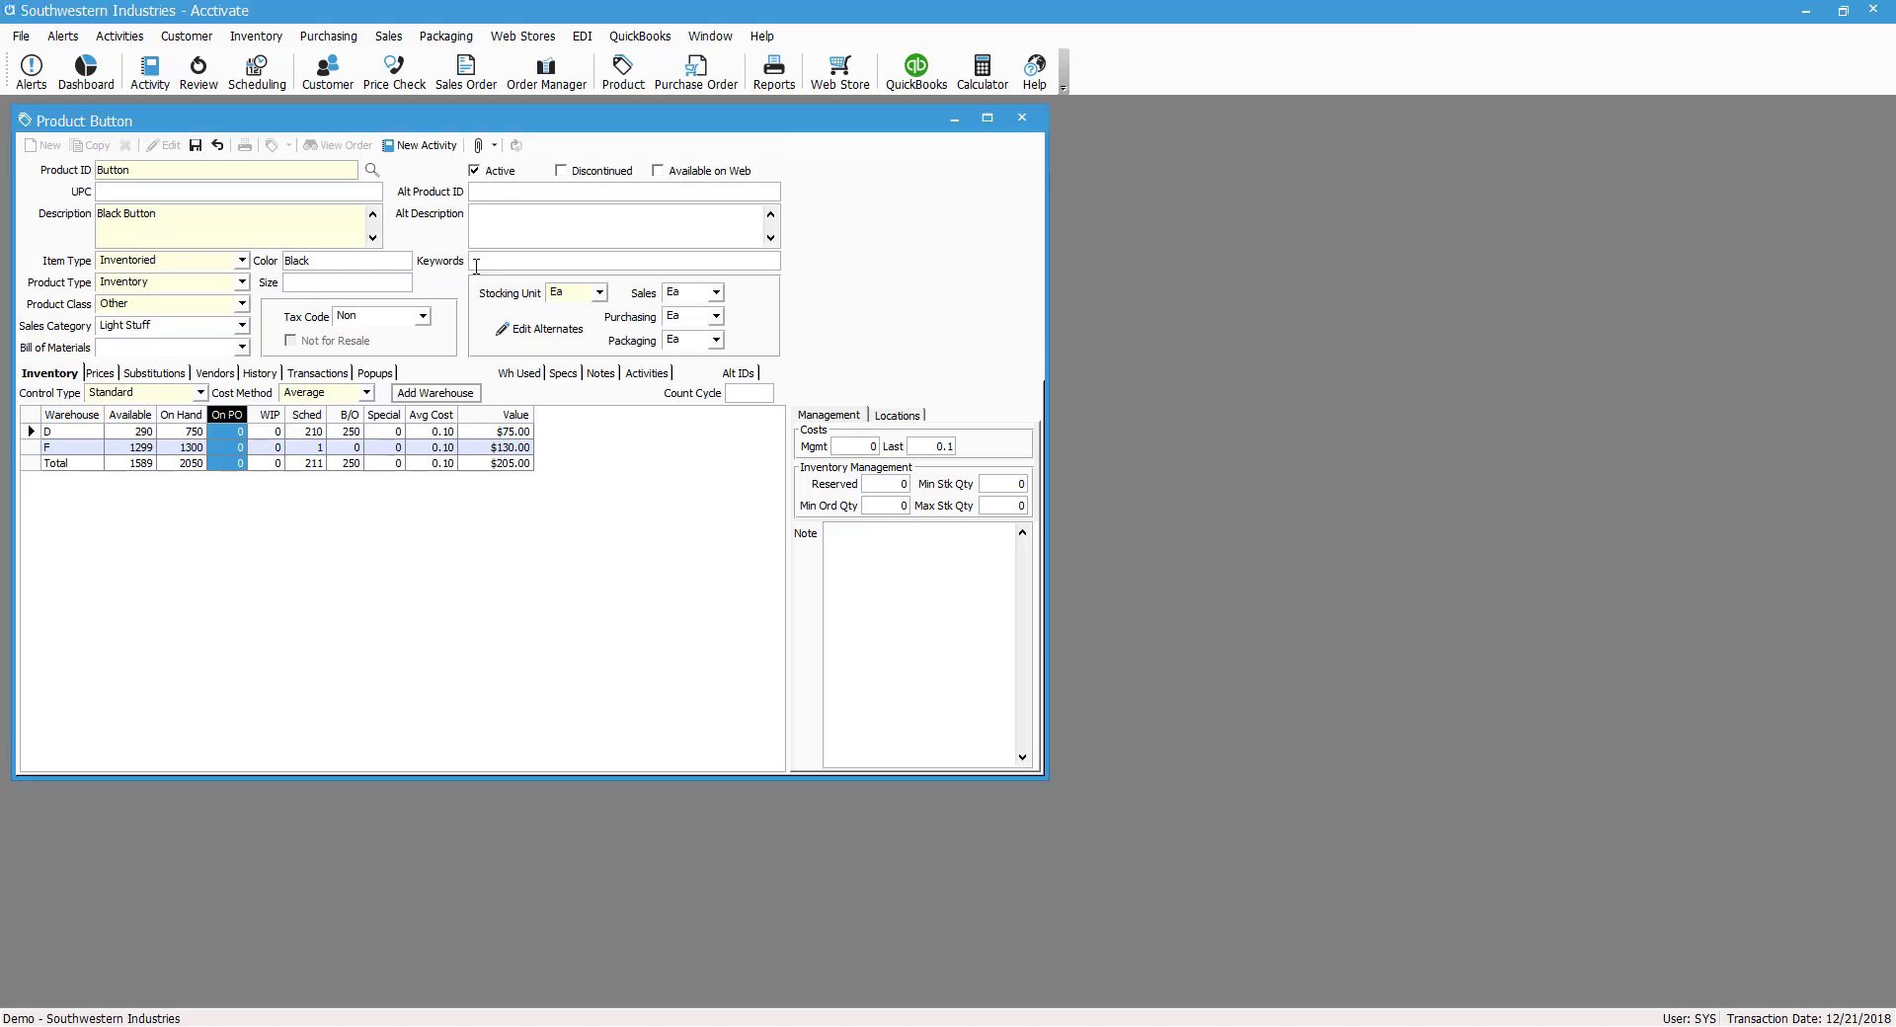
- Review the product ID, the alternate description and the alternate IDs of the Button product
double_click(156, 169)
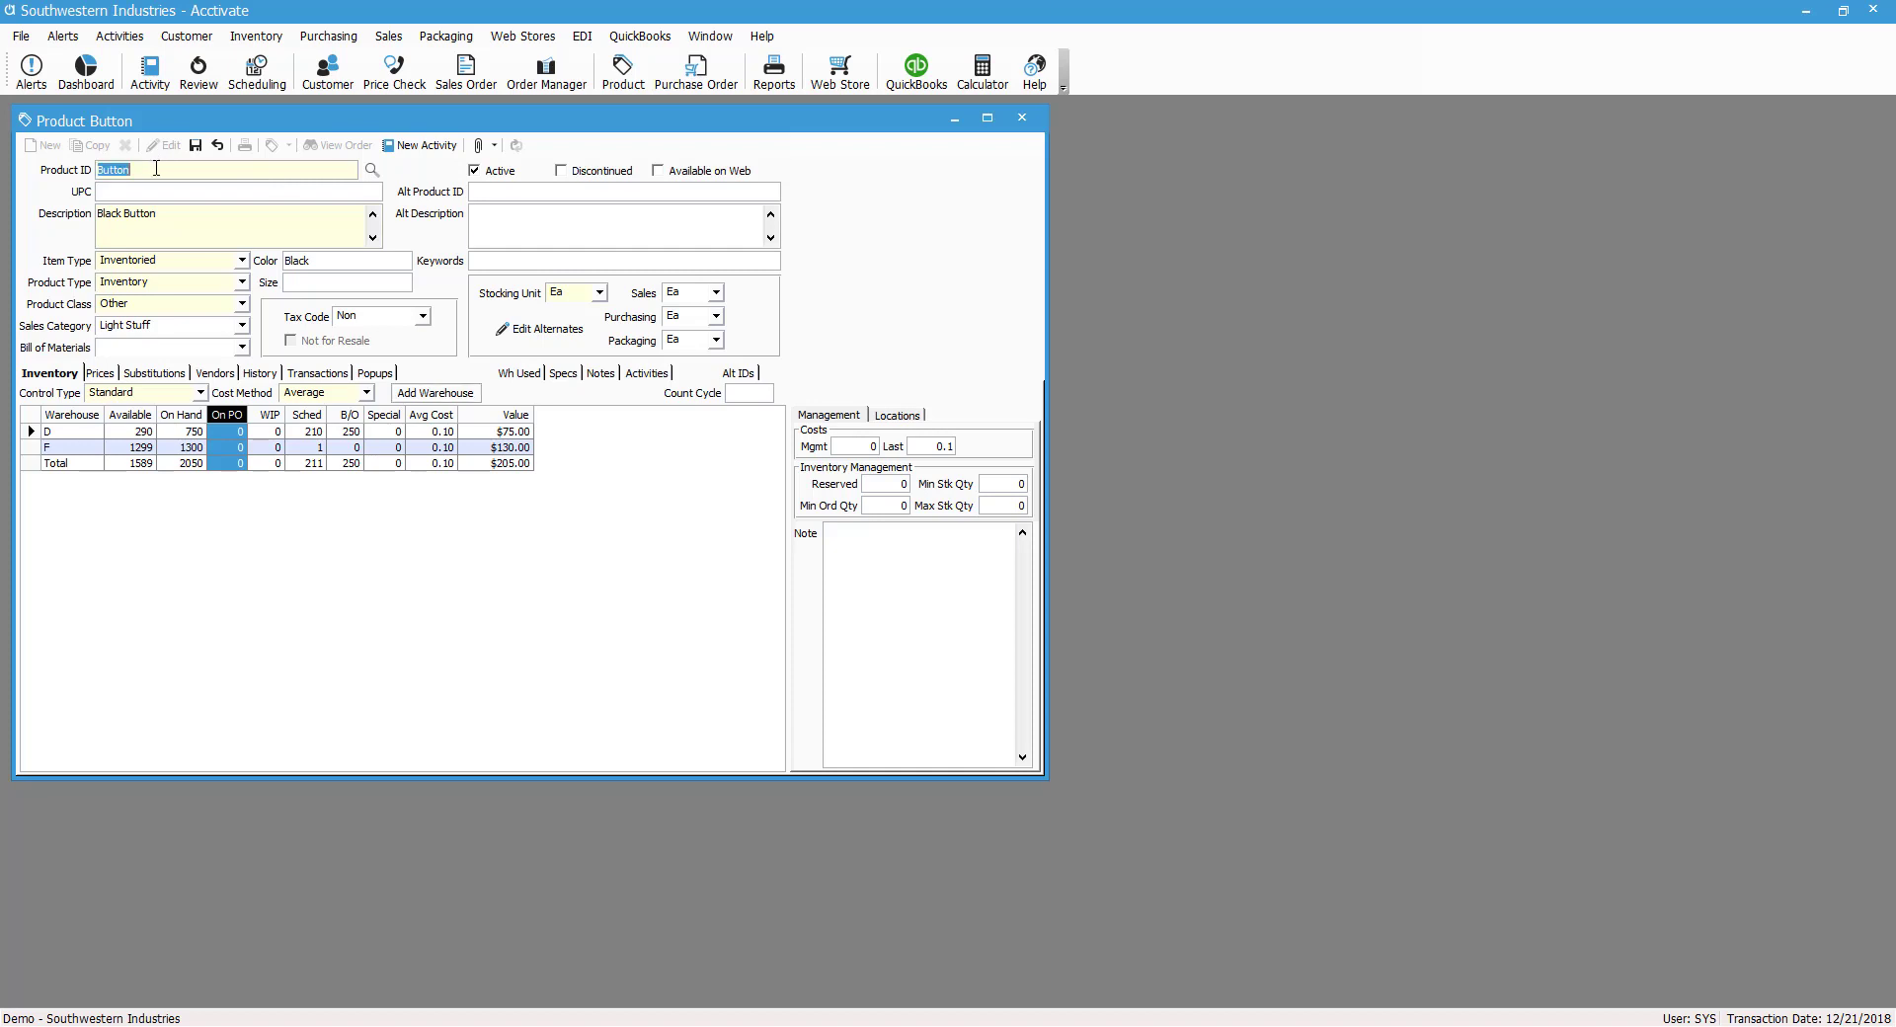
left_click(568, 212)
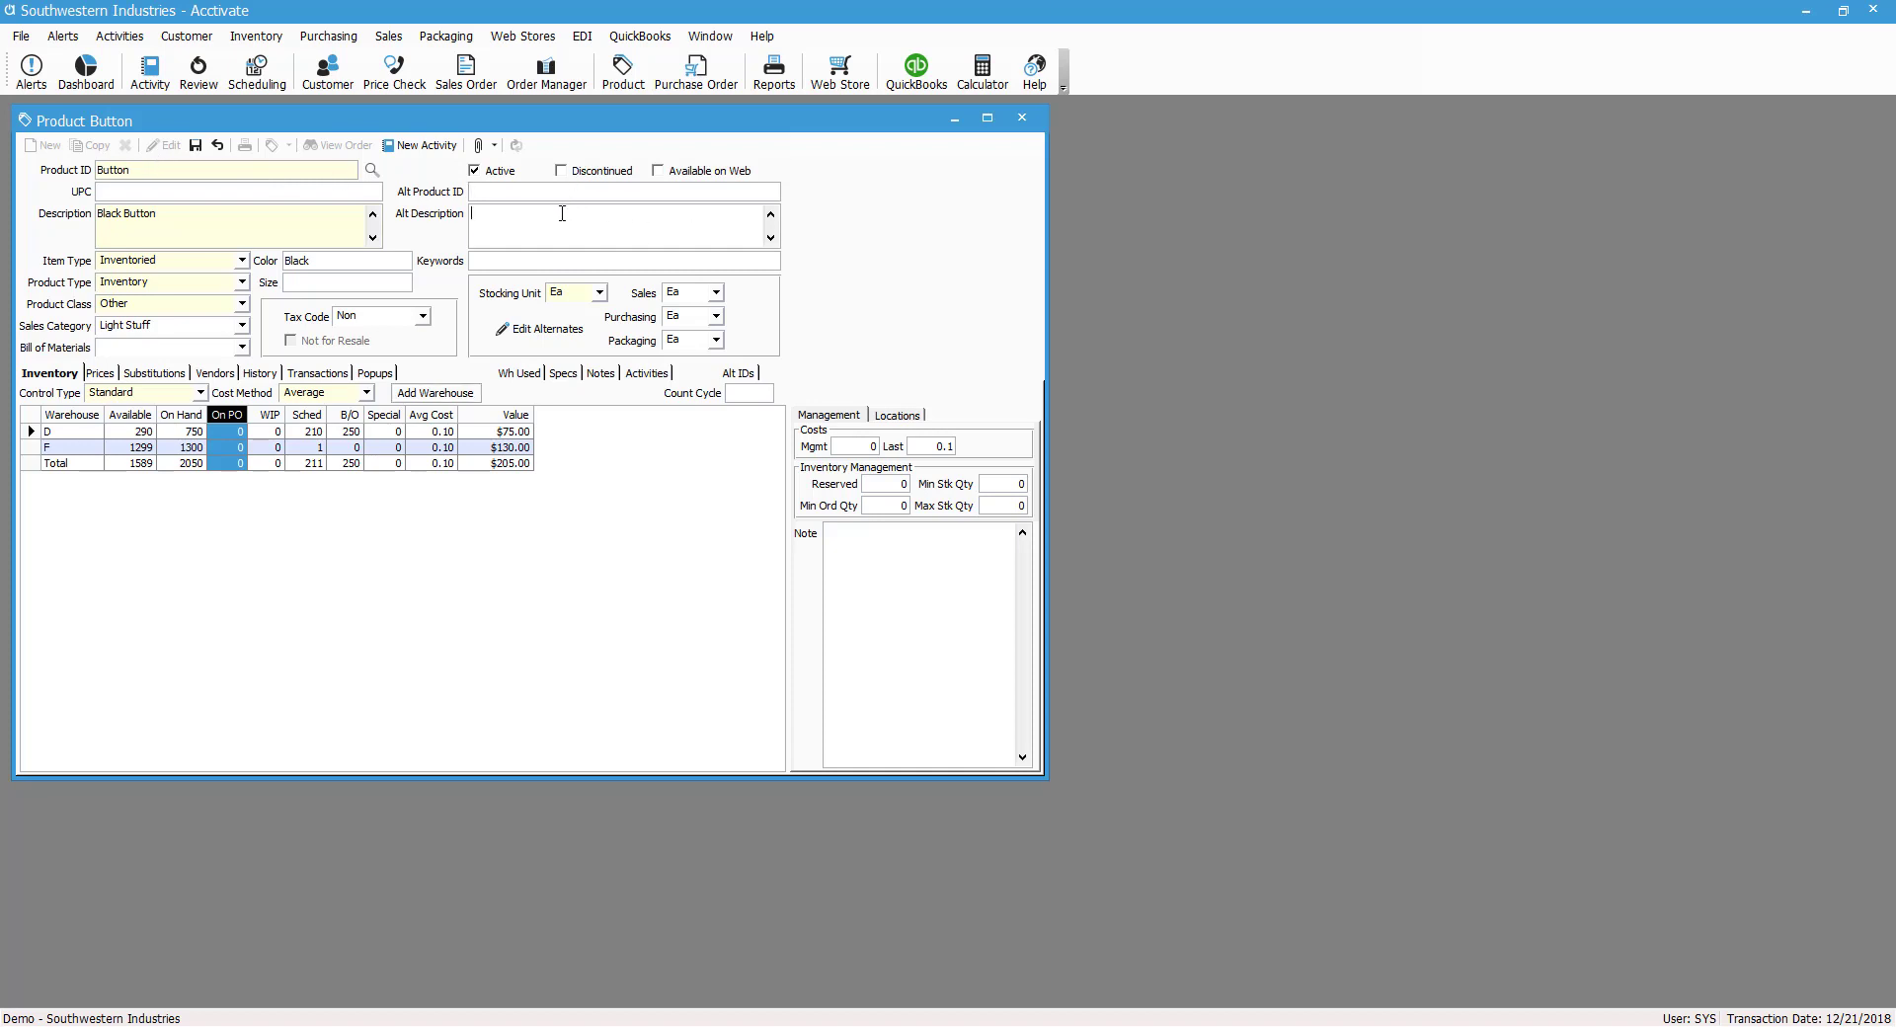
left_click(755, 375)
- Review the management cost and the reserved, minimum and maximum stock and order quantity fields
left_click(854, 445)
key("Tab")
key("Tab")
key("Tab")
key("Tab")
left_click(894, 505)
- Review the control type and cost method options in the product's inventory settings
left_click(188, 394)
left_click(202, 394)
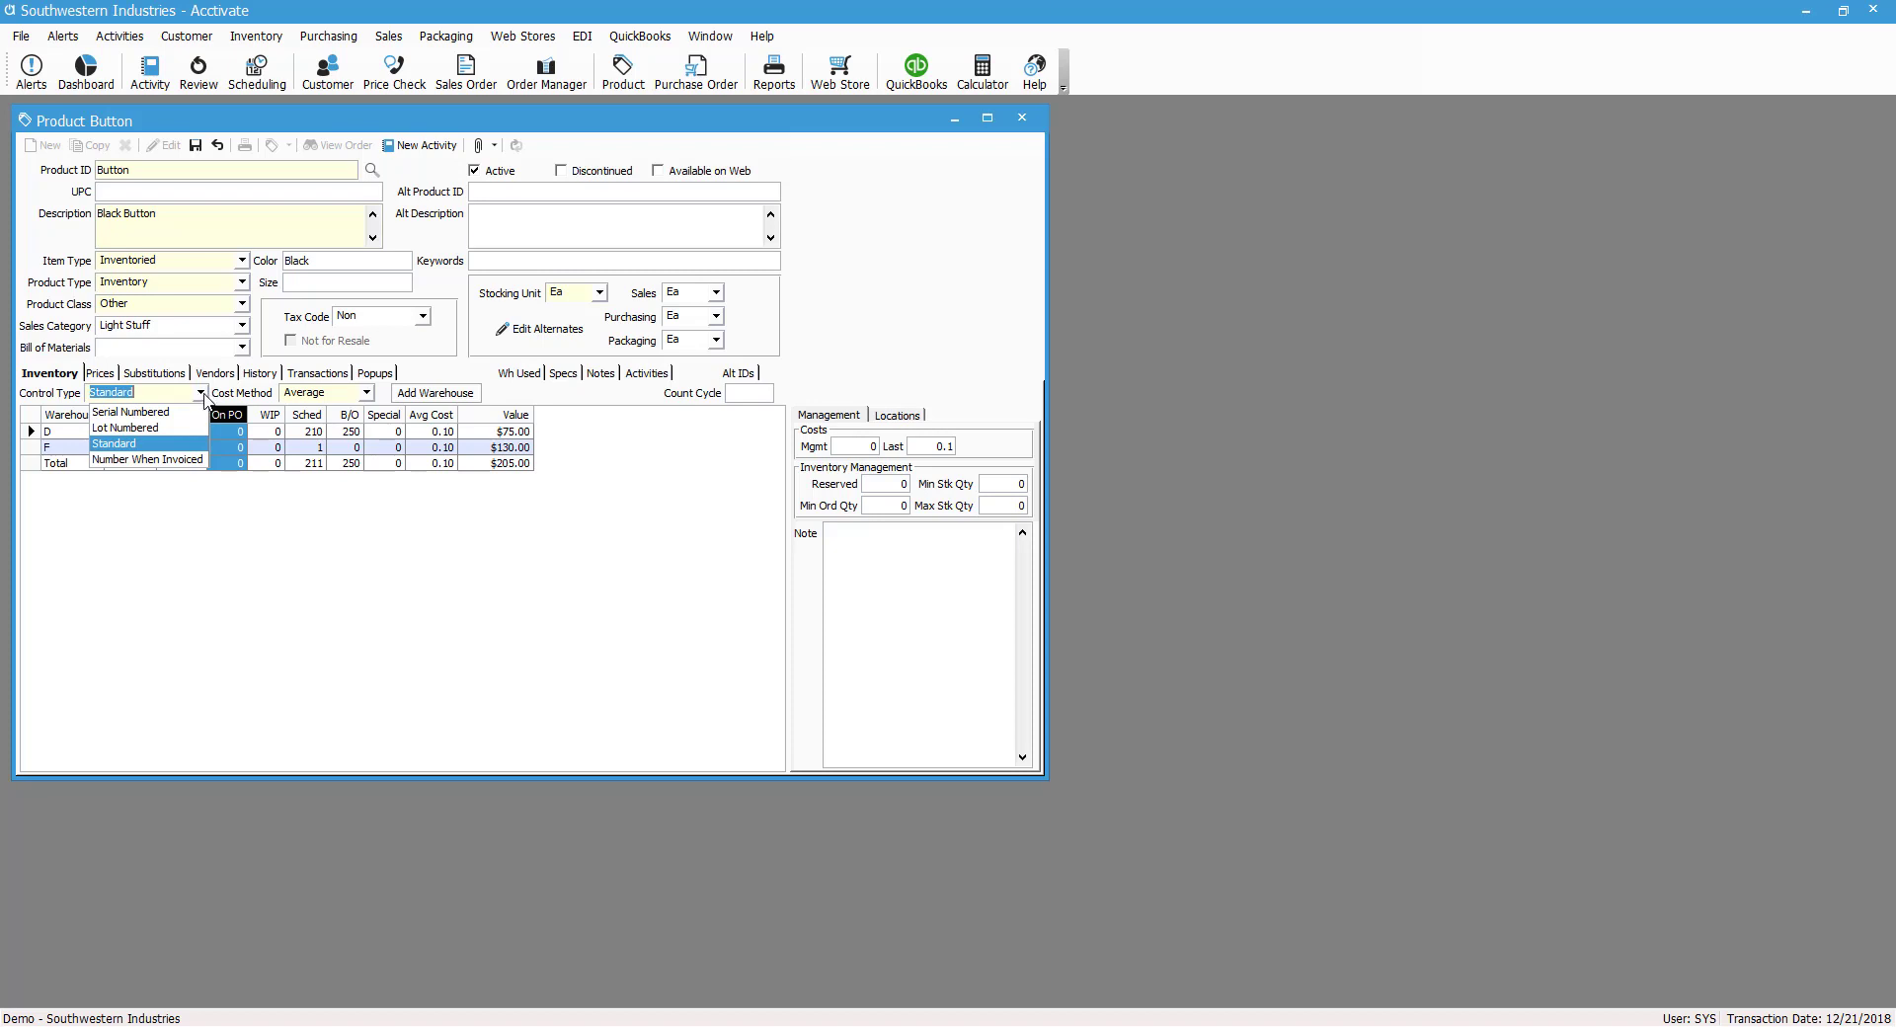
left_click(365, 393)
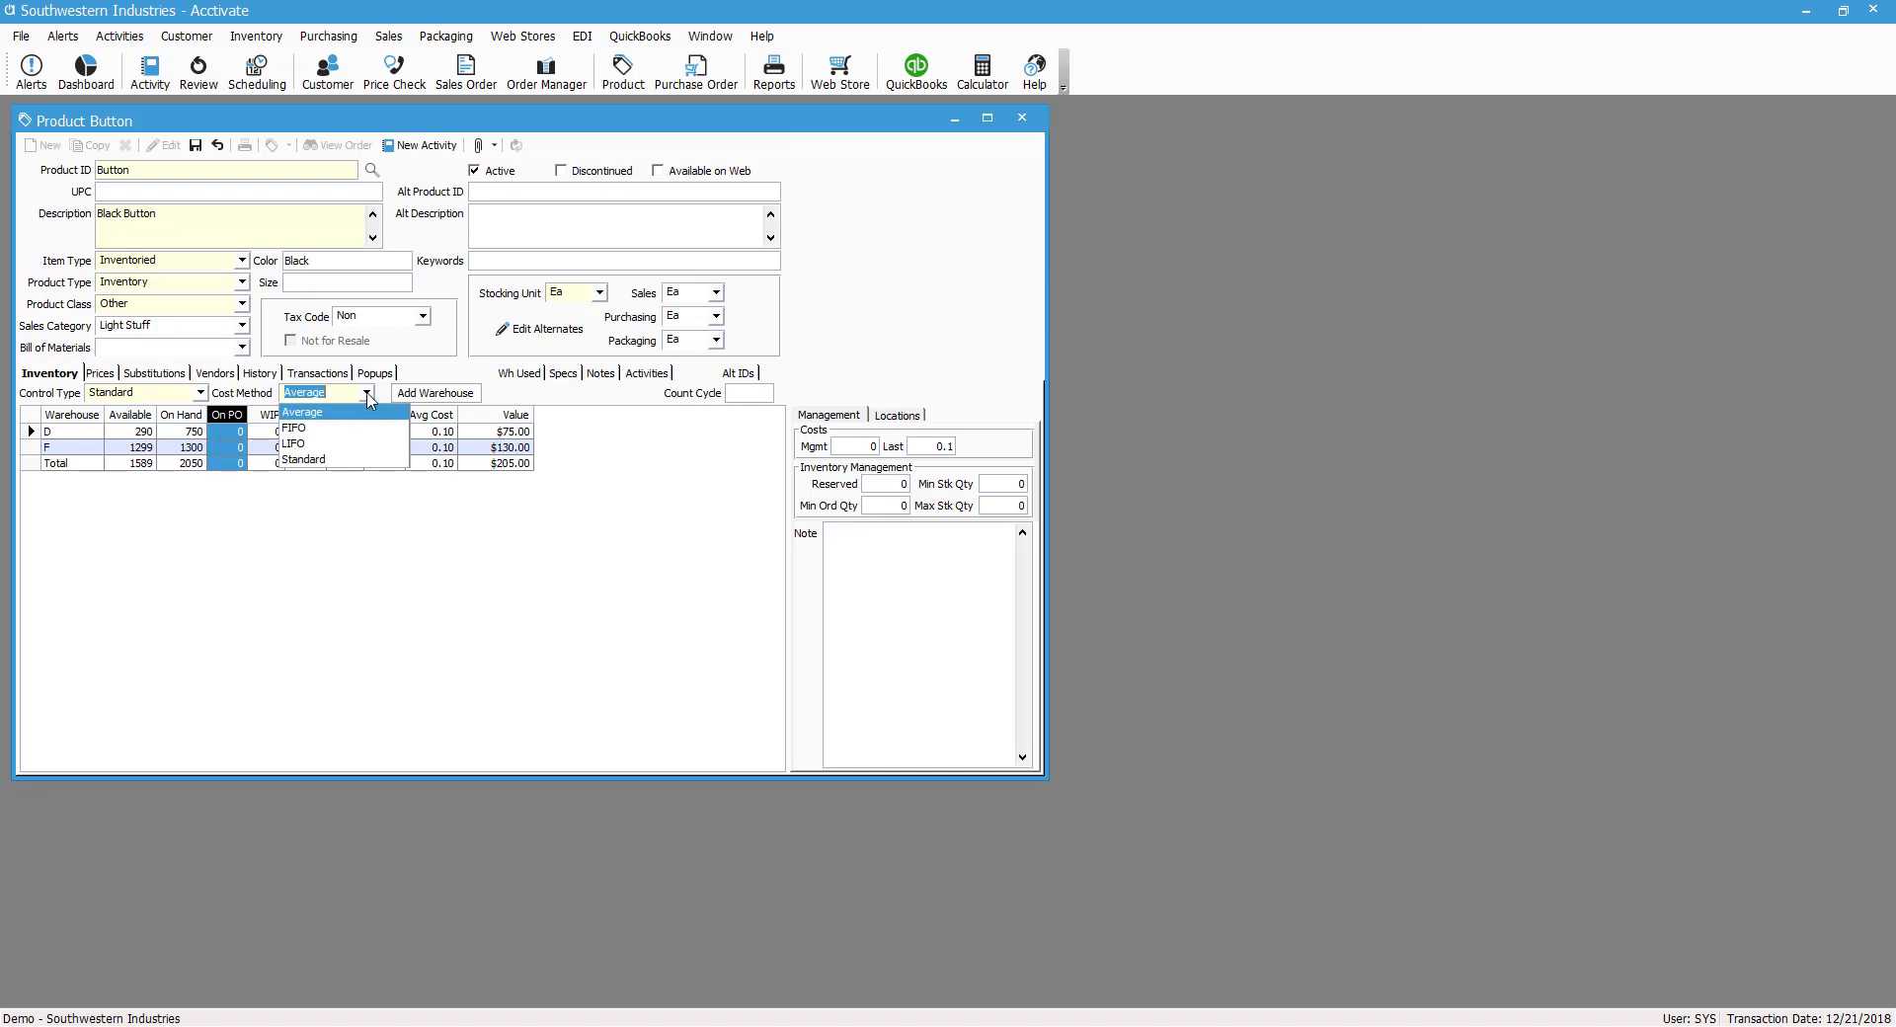
- Review the Button product's prices, substitutions and vendors
left_click(97, 374)
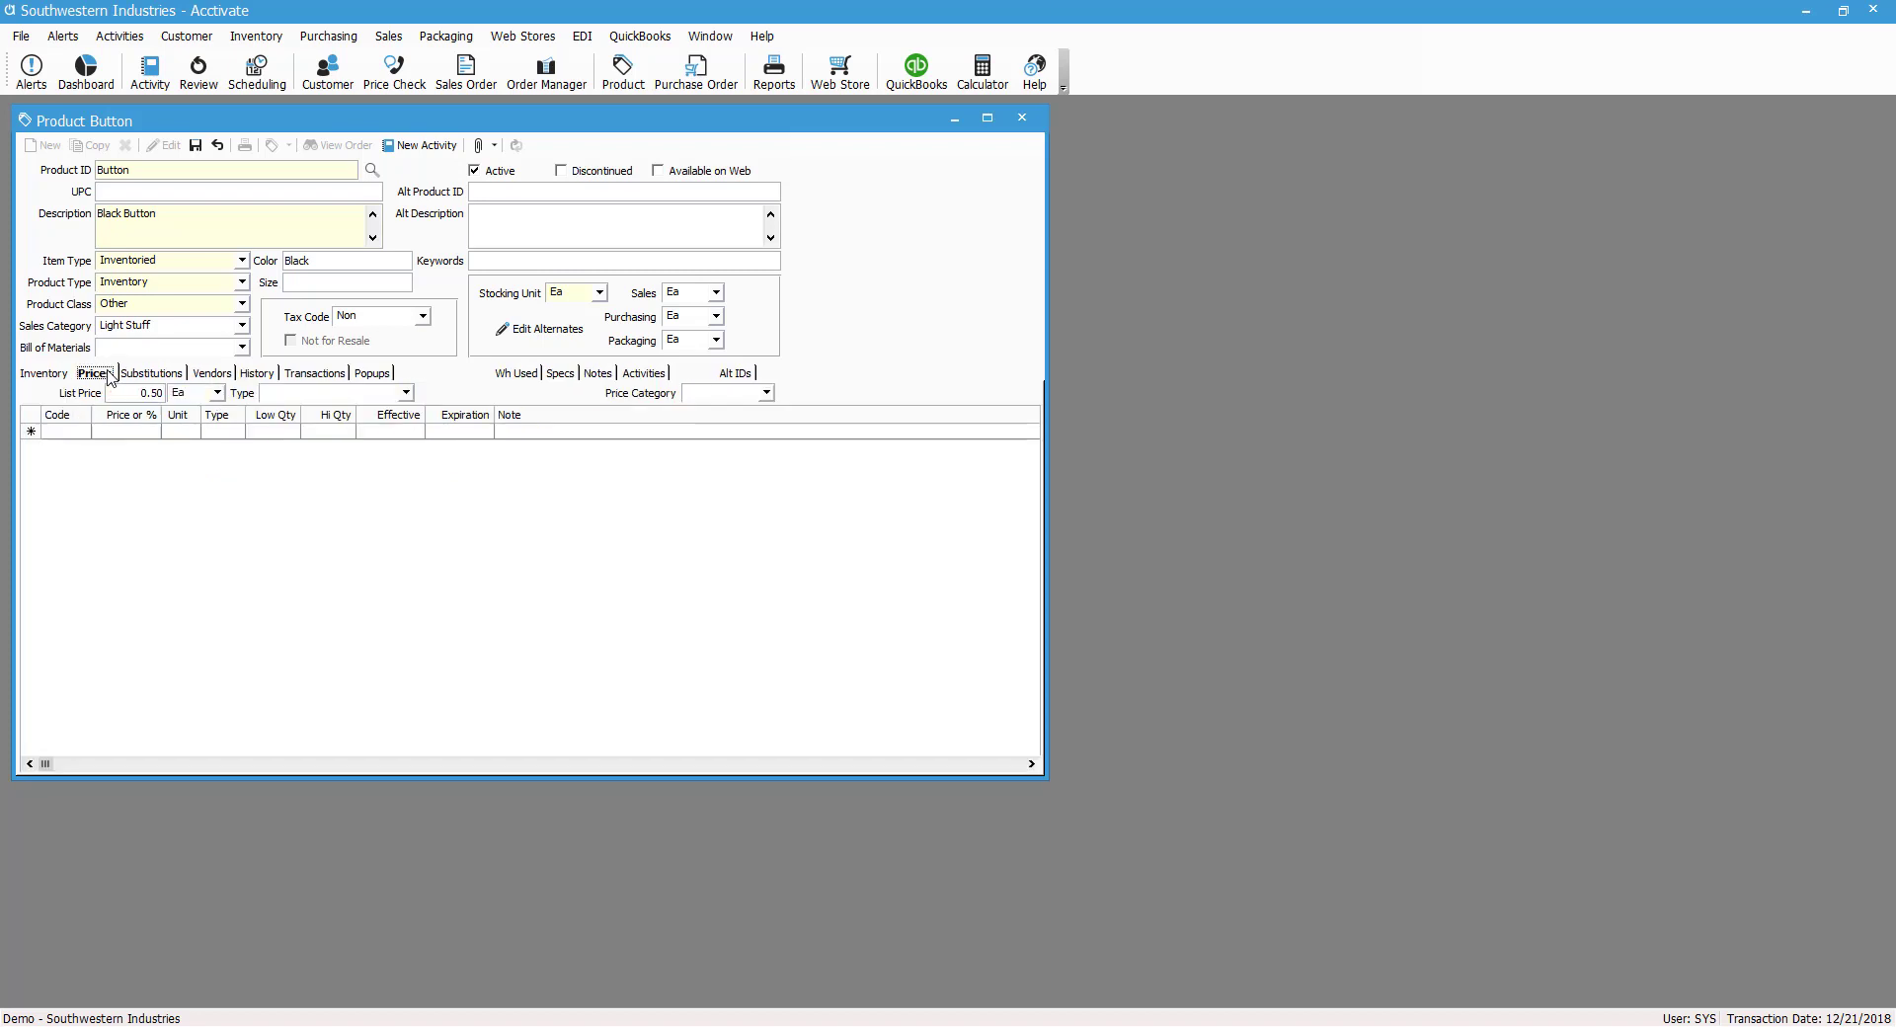
left_click(162, 377)
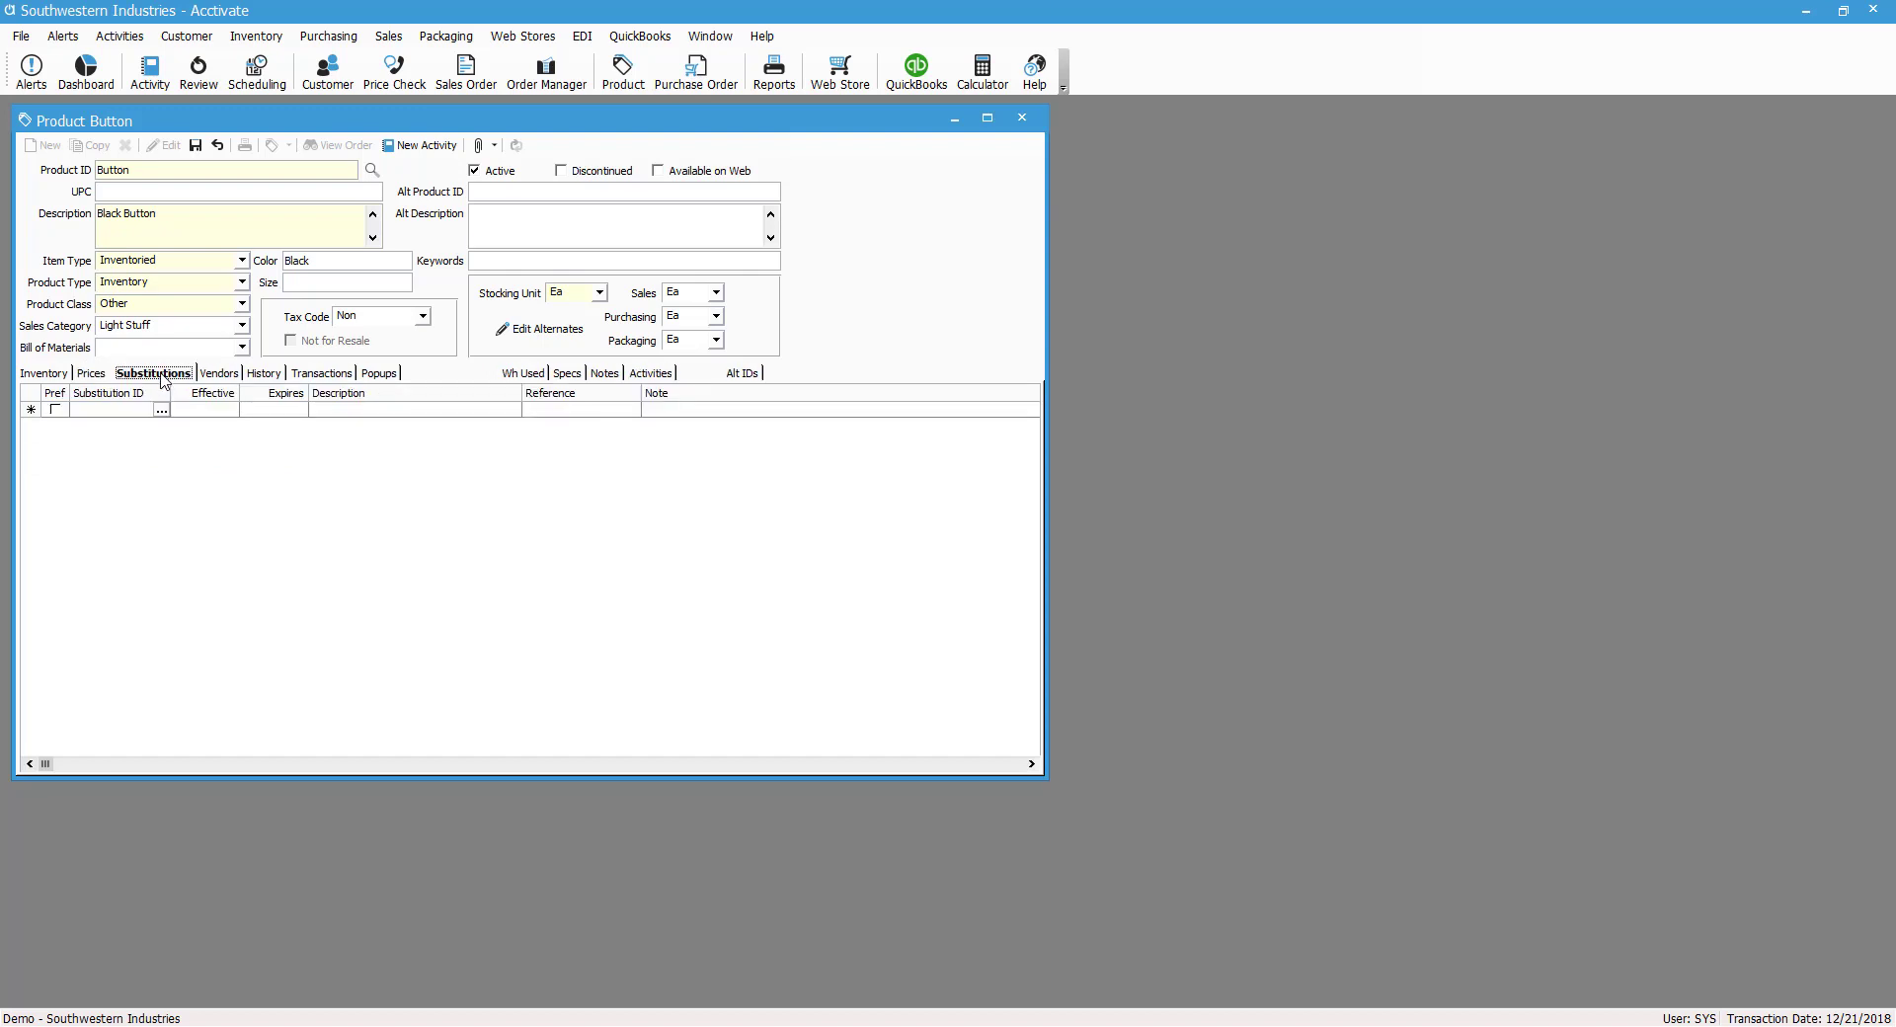
left_click(157, 173)
left_click(215, 376)
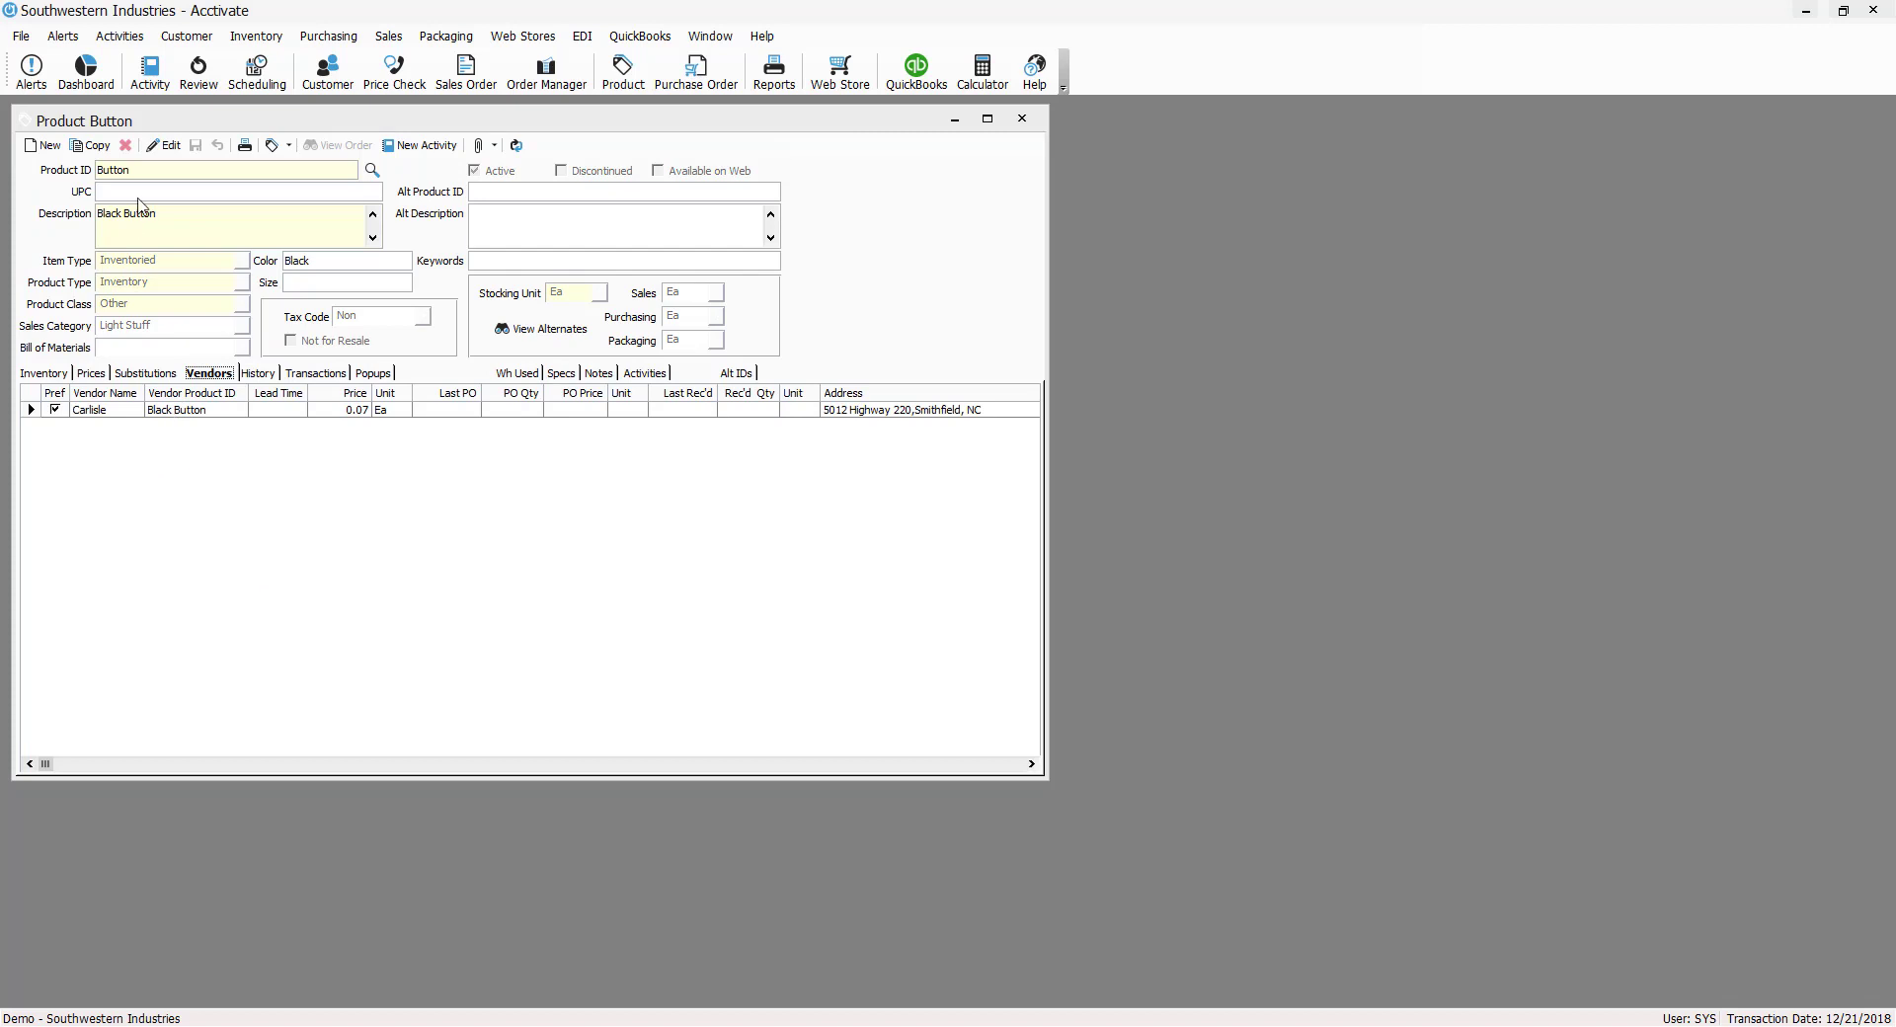
- Open the product for editing and check the Carlisle vendor's preferred flag, vendor product ID and price, keeping Carlisle preferred
left_click(164, 146)
left_click(56, 411)
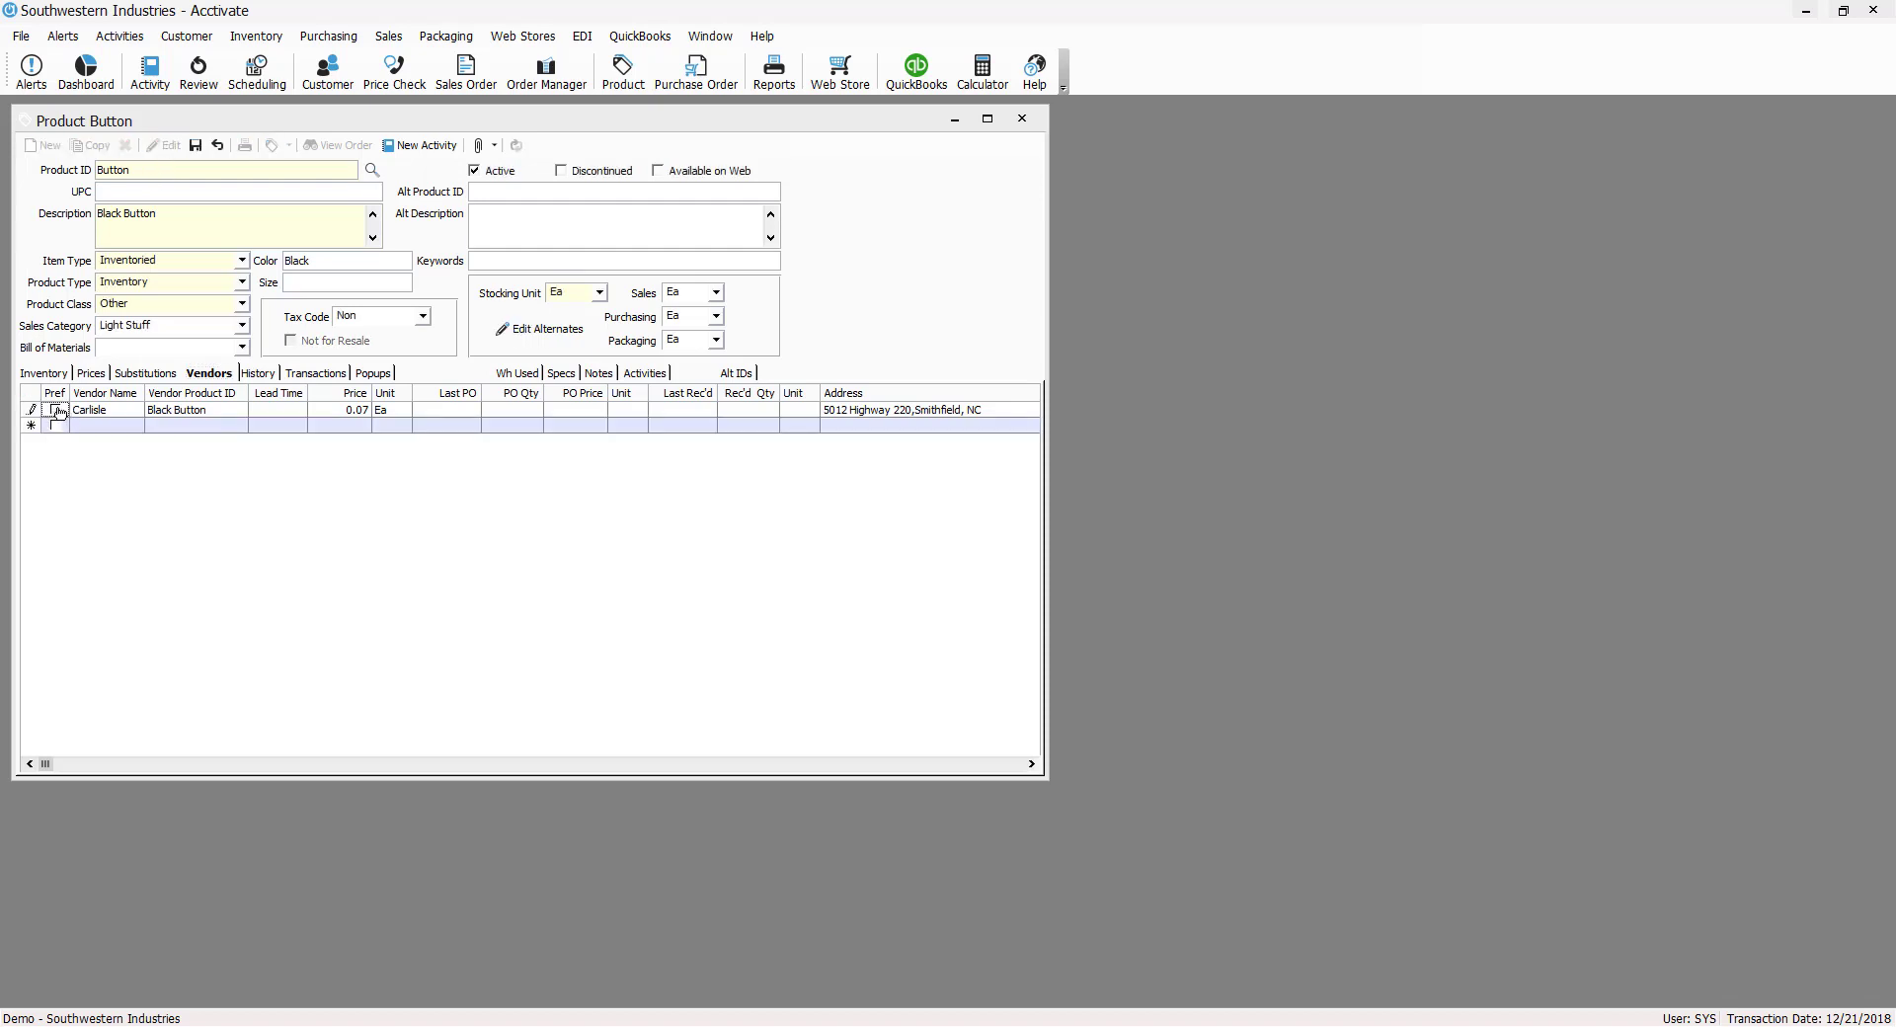
left_click(56, 411)
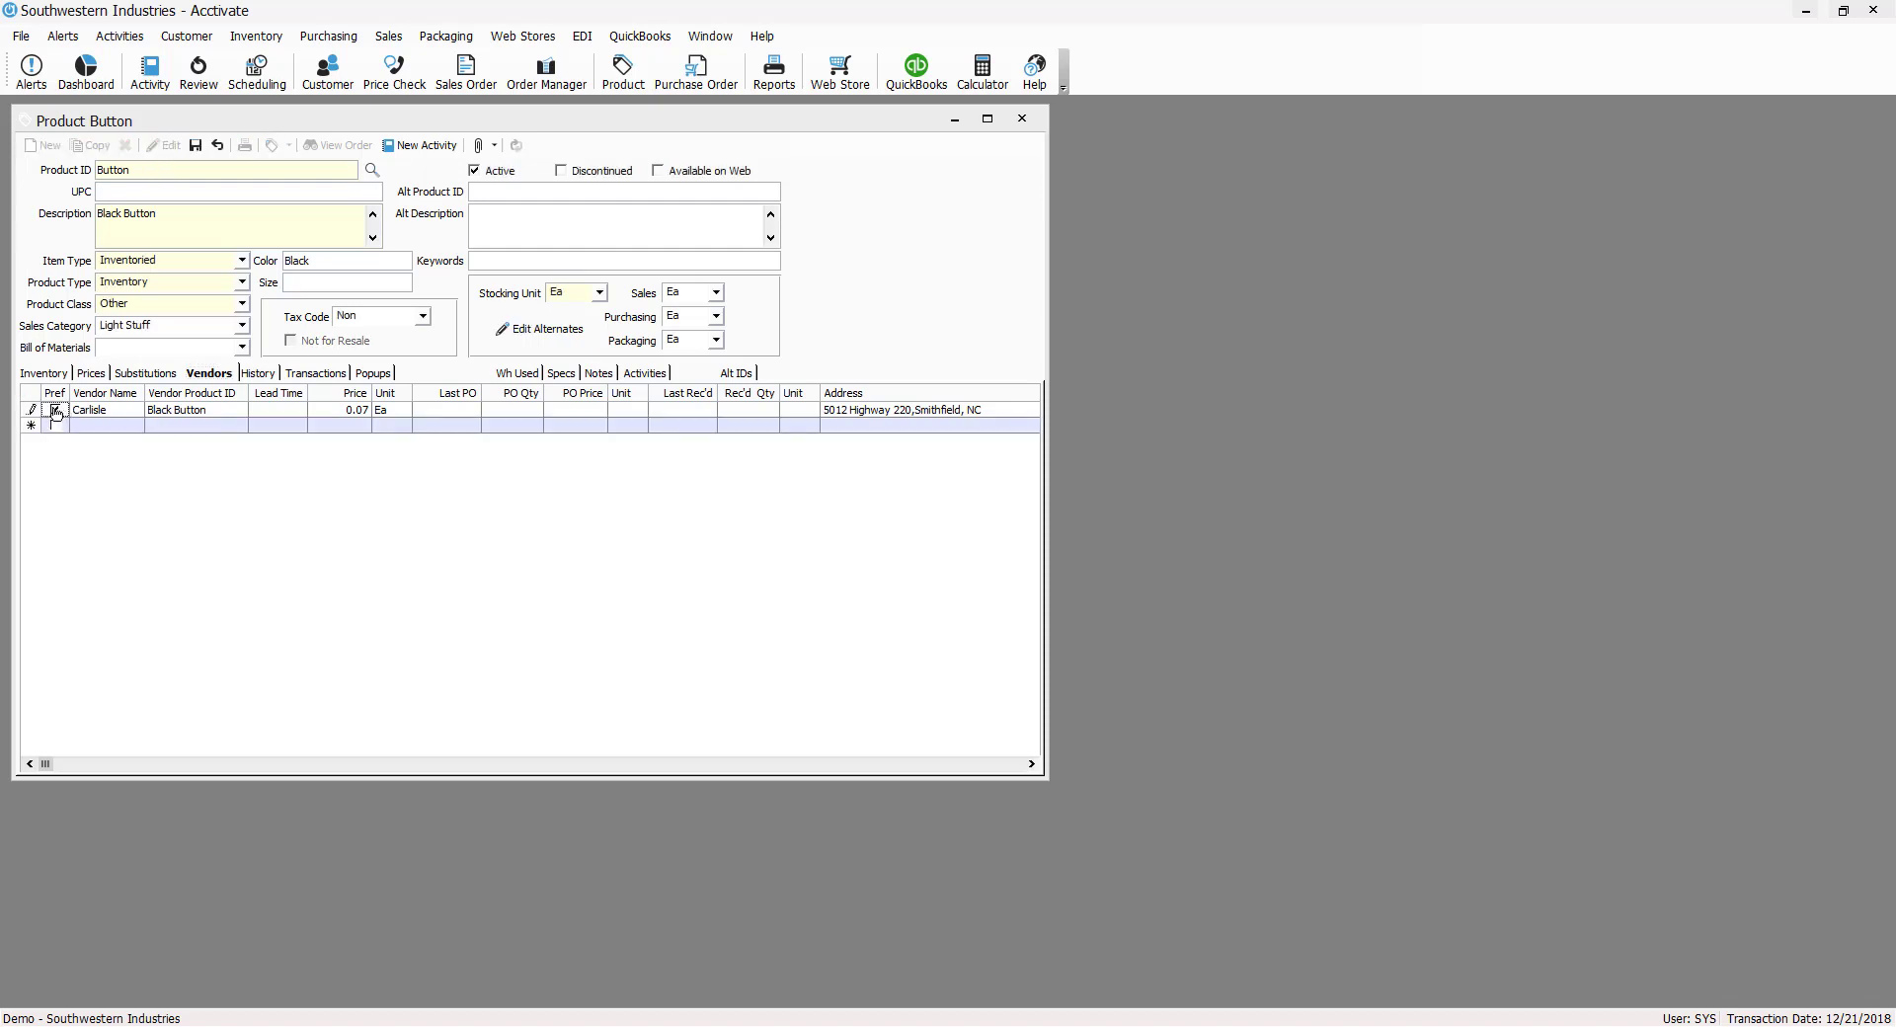
left_click(230, 410)
left_click_drag(229, 409, 144, 409)
left_click(342, 409)
left_click(195, 147)
- Set the product's tax code to Tax (Taxable Sales)
left_click(424, 317)
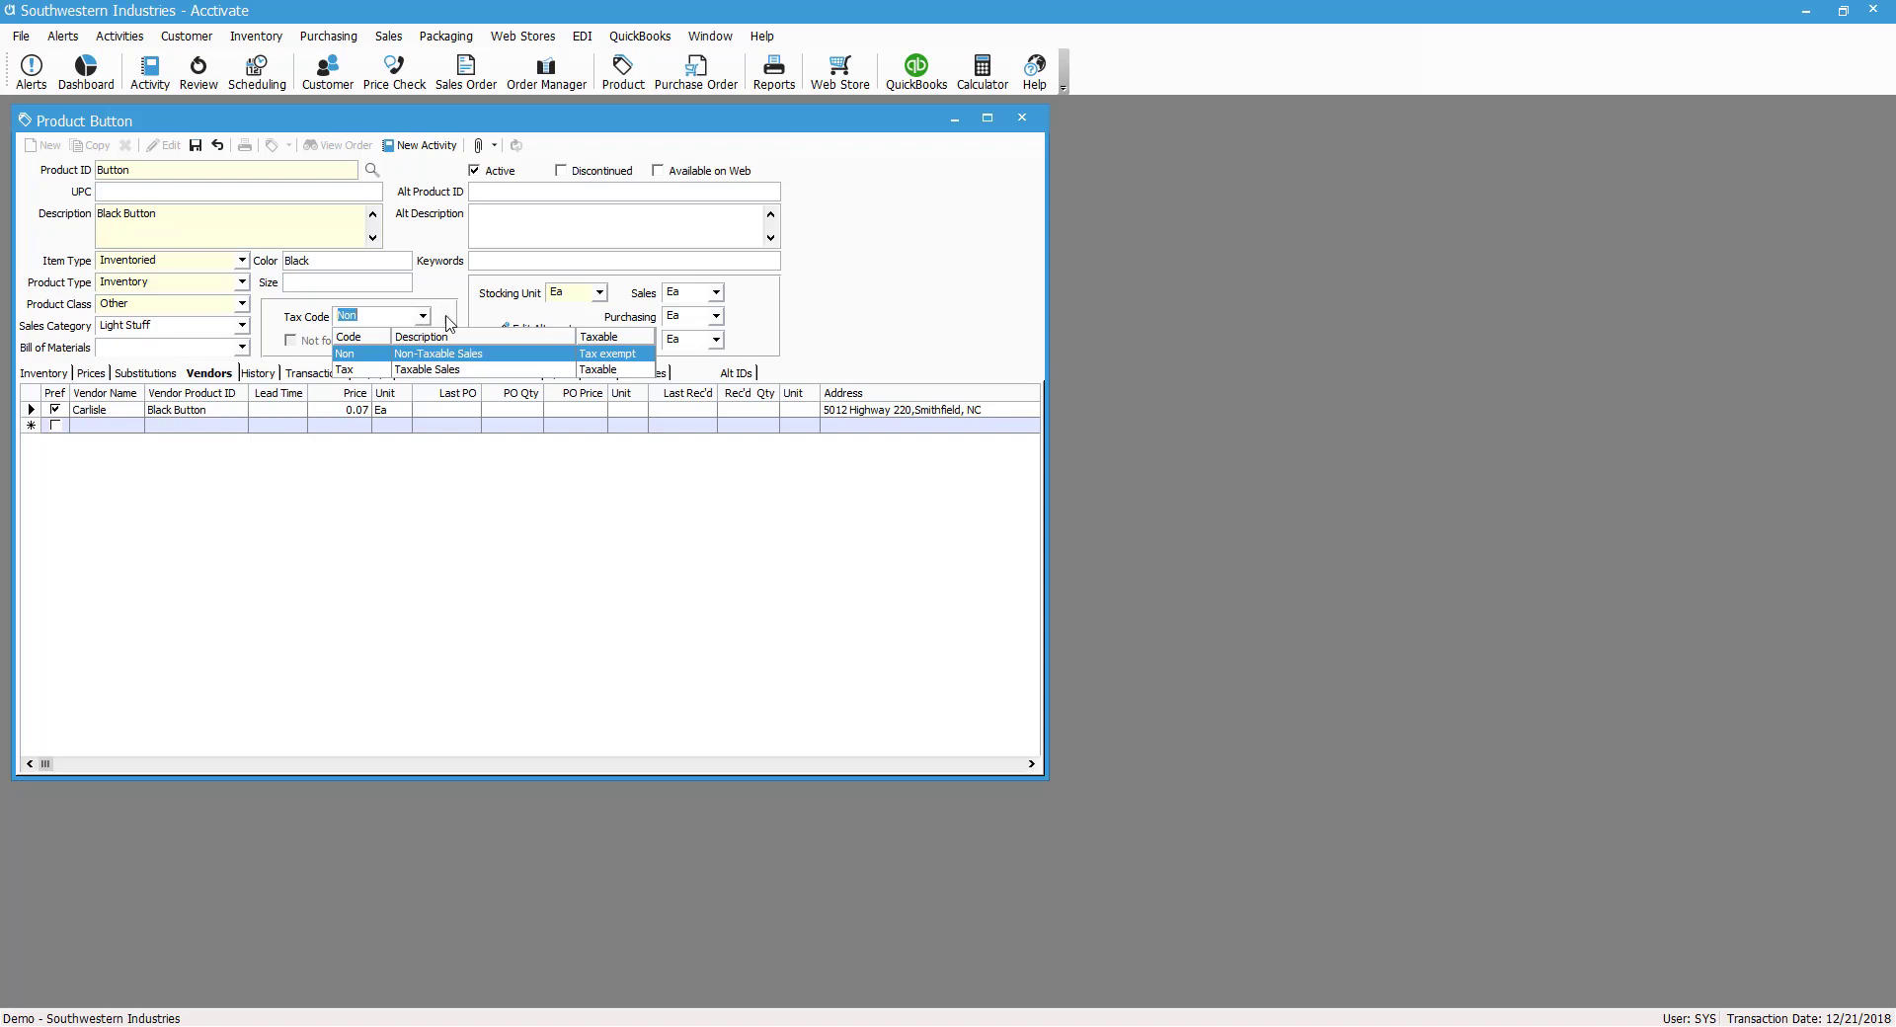
left_click(426, 371)
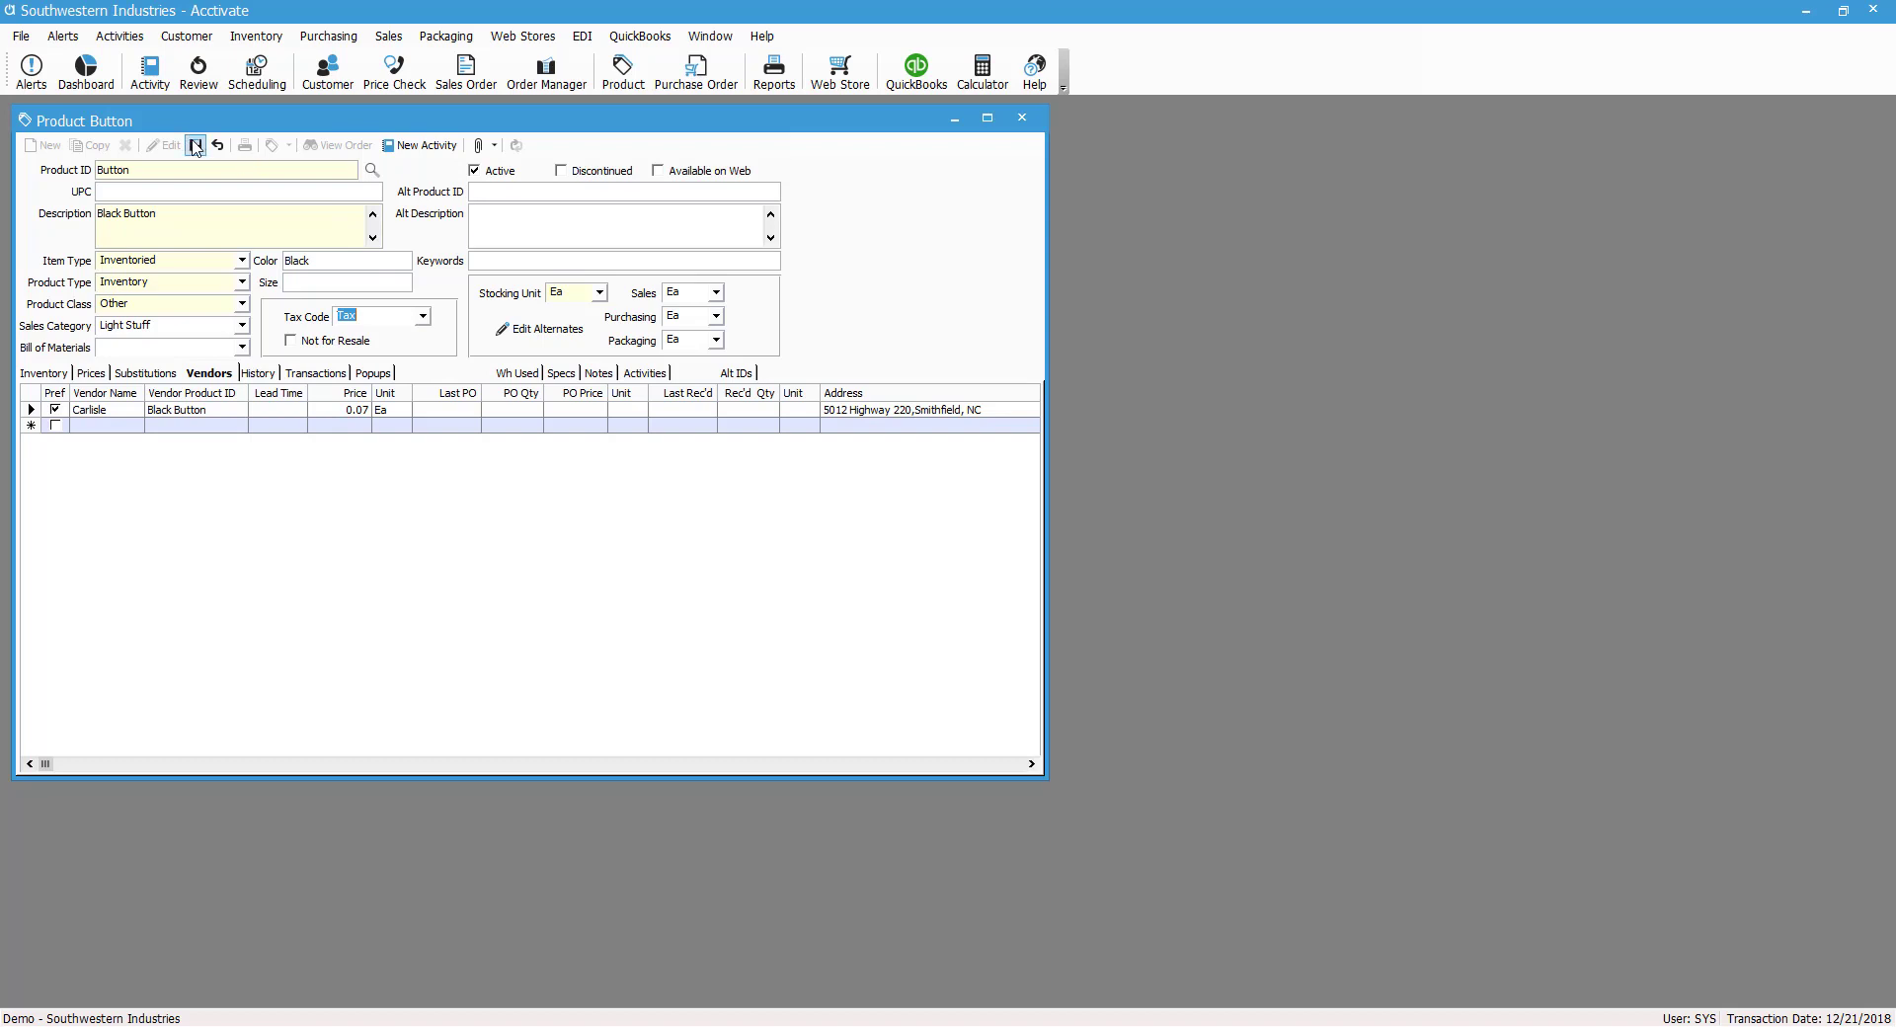
key("Tab")
- Mark the Button product as Discontinued and Available on Web
left_click(595, 173)
left_click(710, 176)
left_click(604, 172)
left_click(561, 173)
left_click(731, 172)
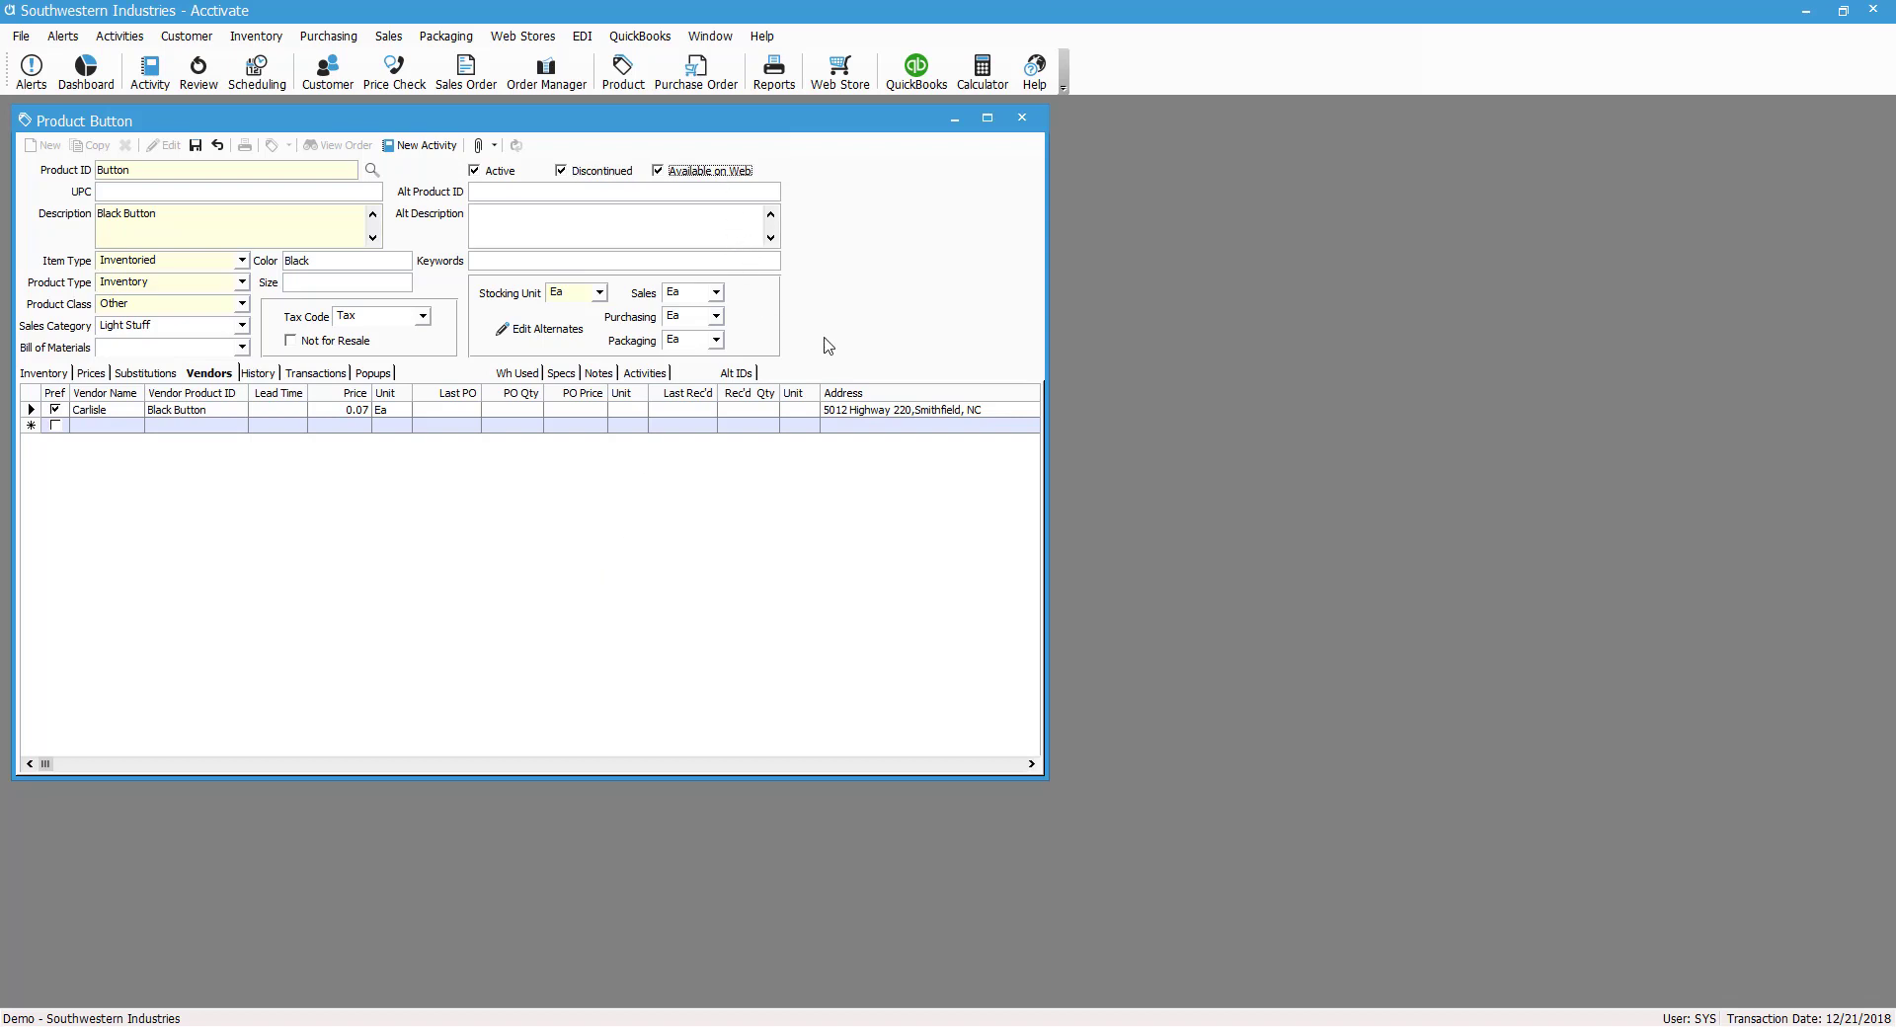